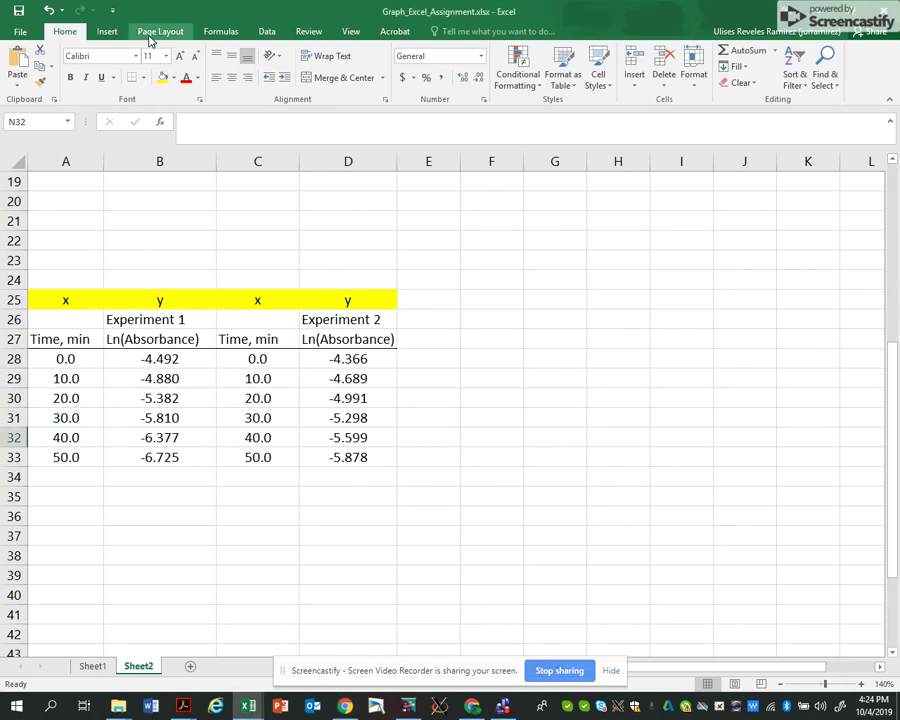
Insert an empty scatter chart on Sheet2 and place it beside the experiment data table
left_click(108, 33)
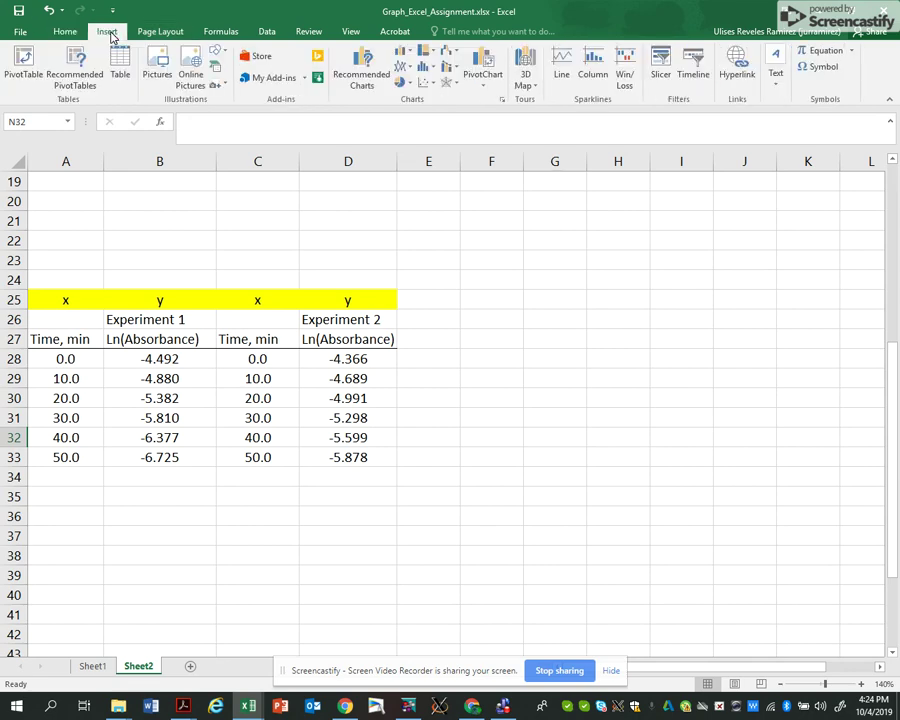
left_click(424, 84)
left_click(436, 129)
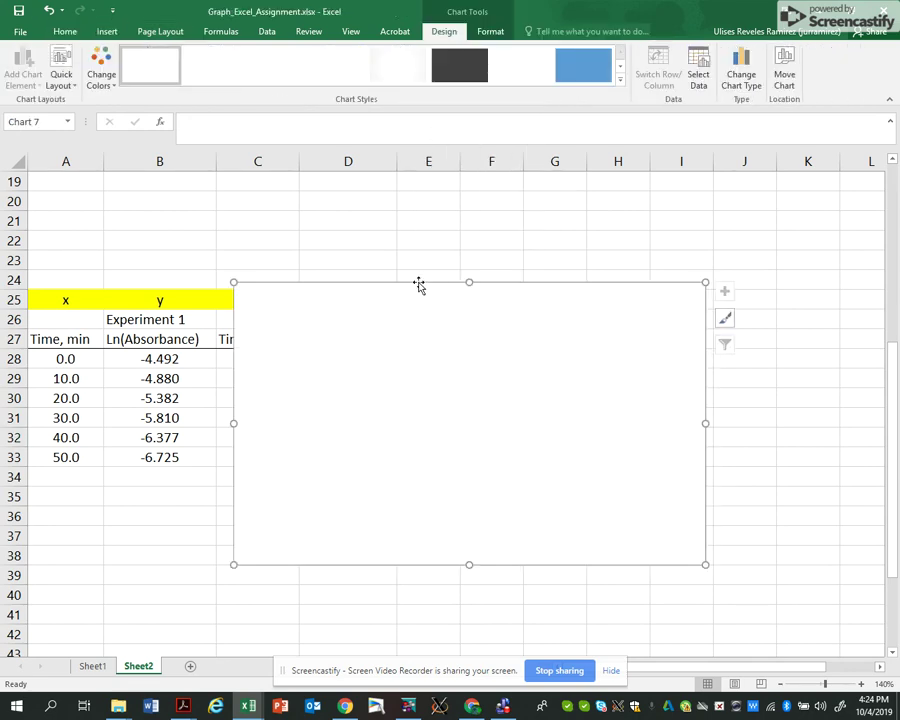
left_click_drag(420, 285, 590, 288)
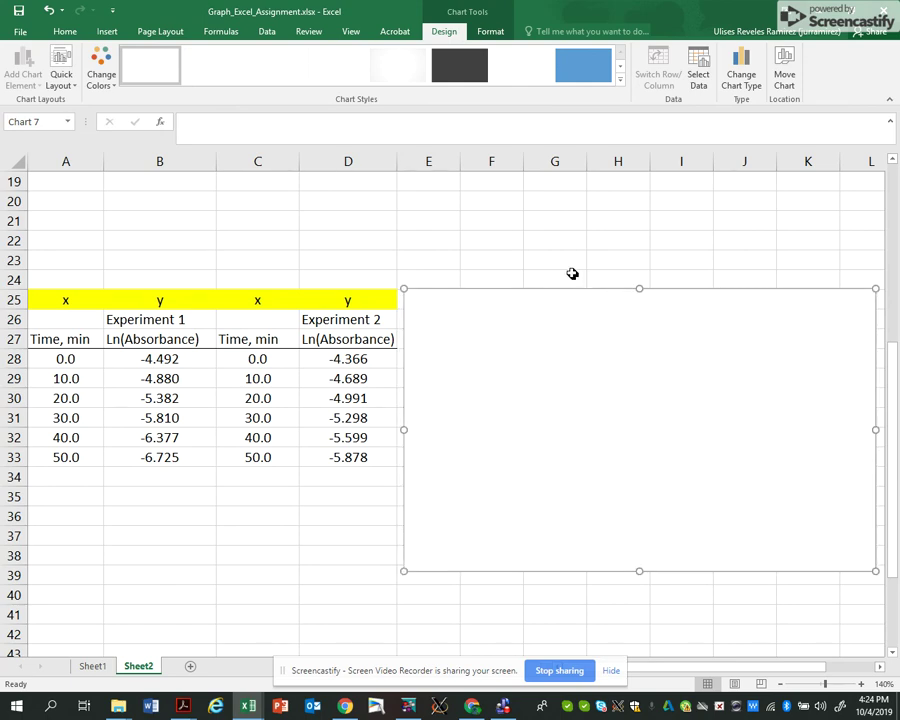
Add a data series named "Exp. 1" to the chart, with X values A28:A33 and Y values B28:B33
right_click(554, 327)
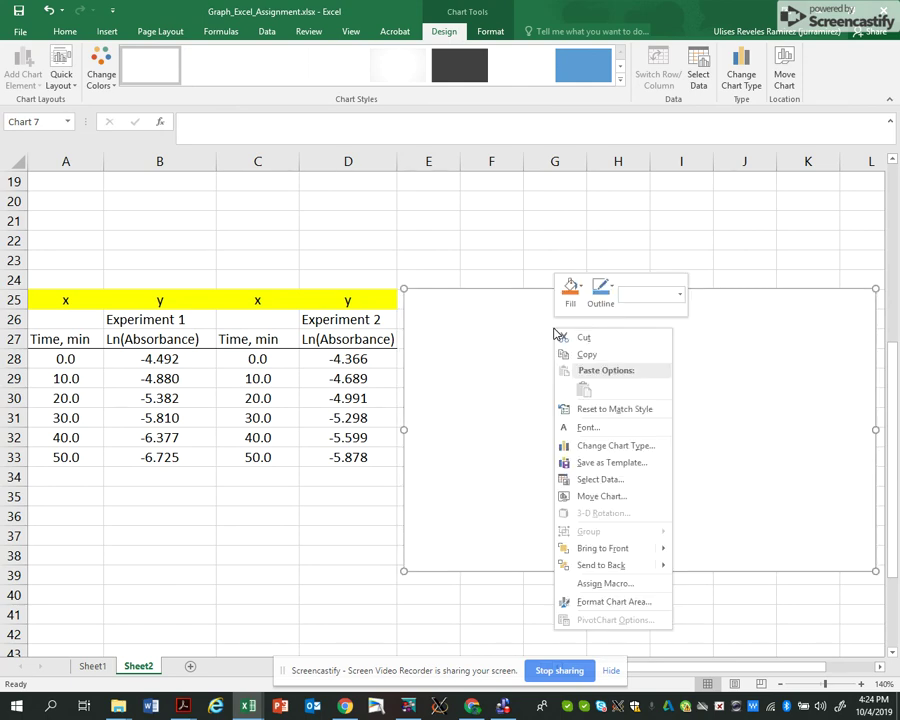
left_click(601, 481)
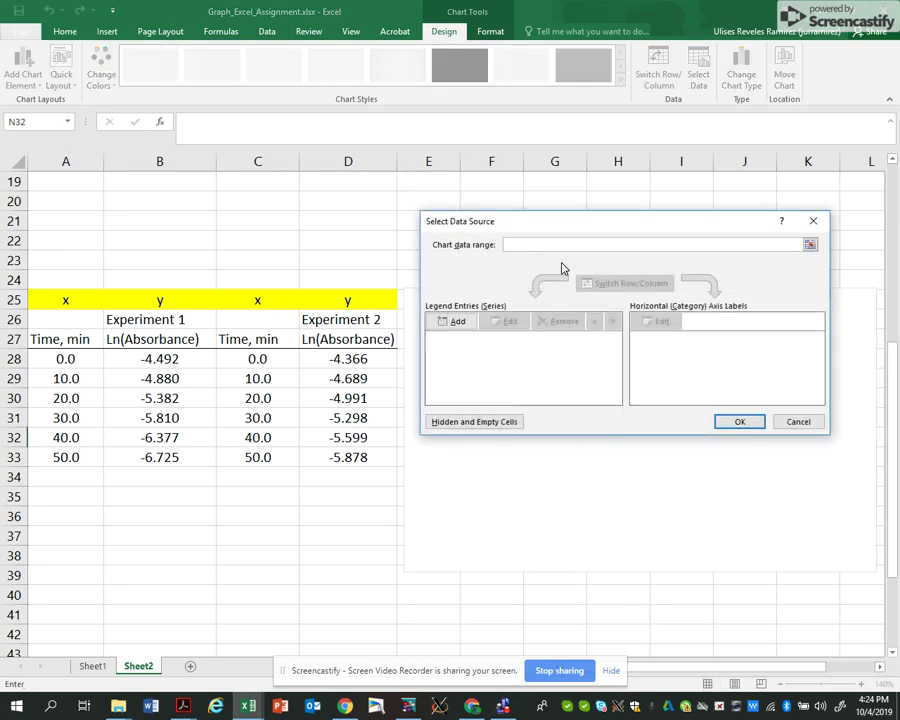
left_click_drag(559, 230, 569, 209)
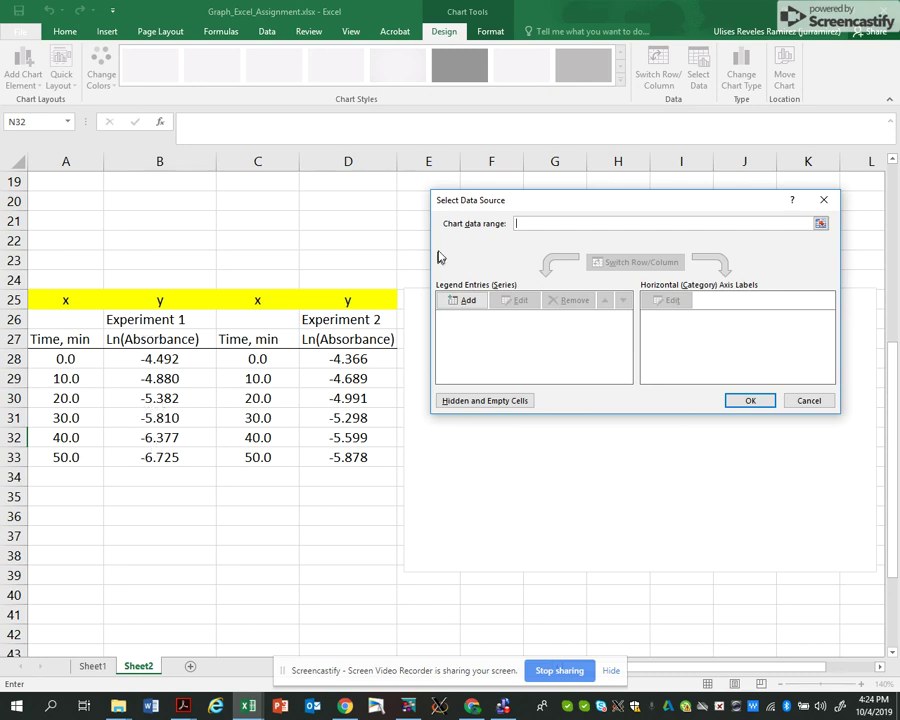
left_click(465, 301)
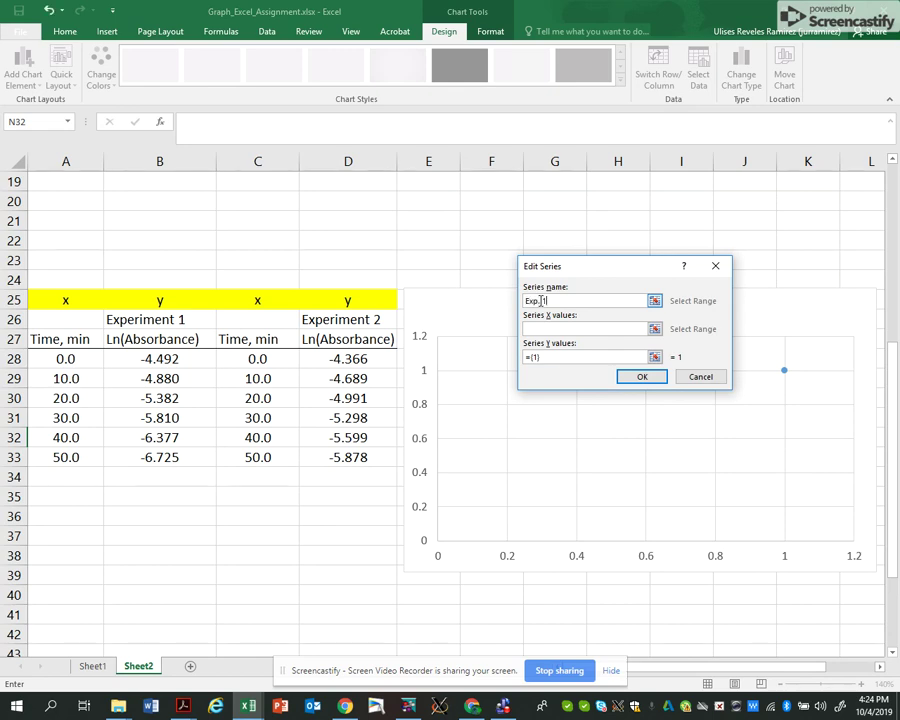
left_click(655, 329)
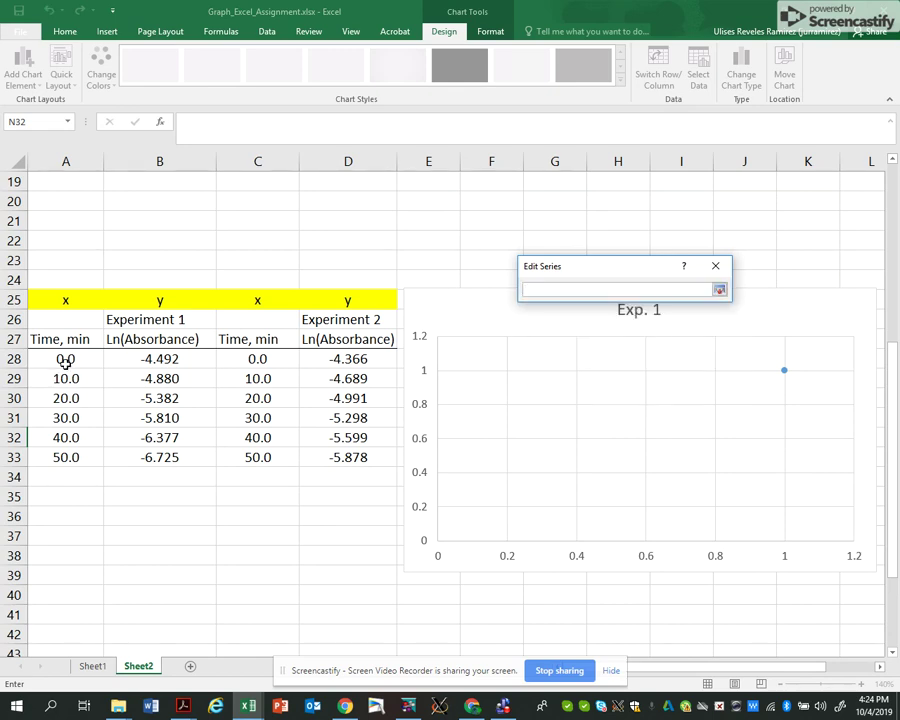
left_click_drag(70, 358, 66, 452)
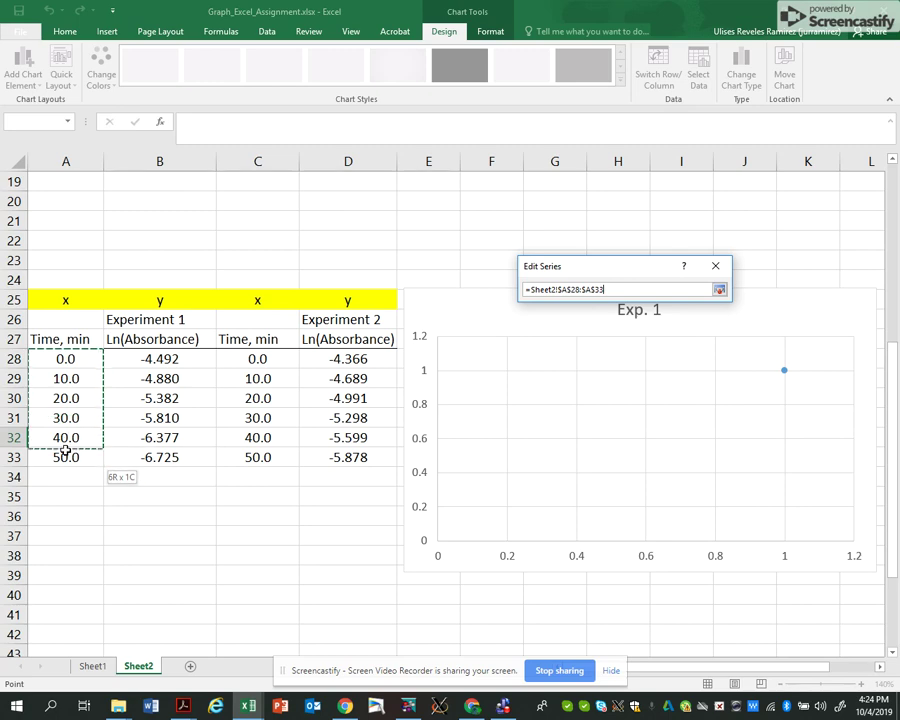
left_click(719, 289)
left_click(655, 357)
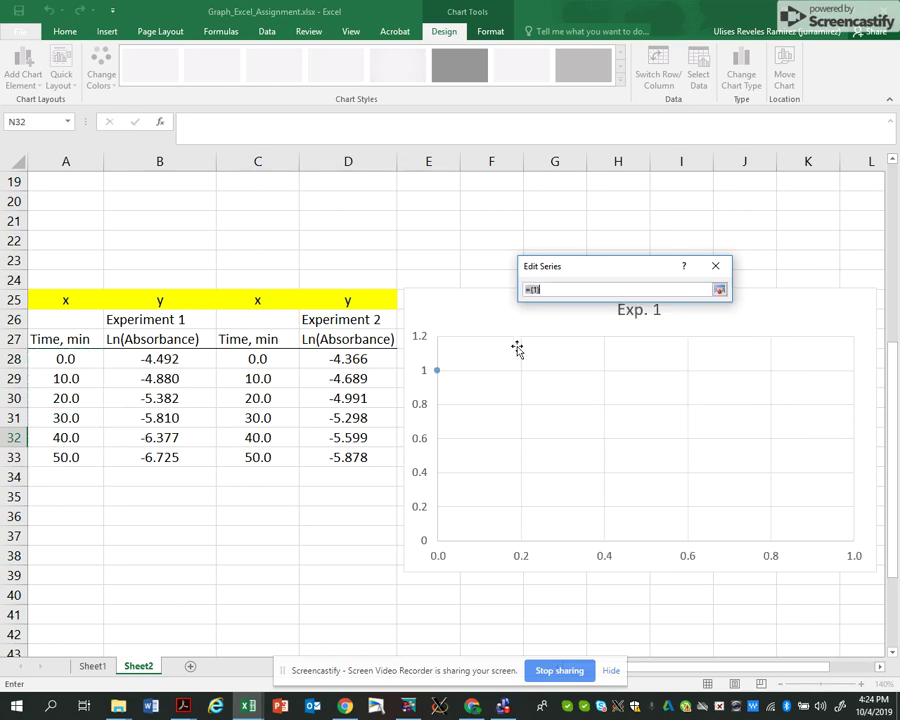
left_click_drag(165, 358, 161, 457)
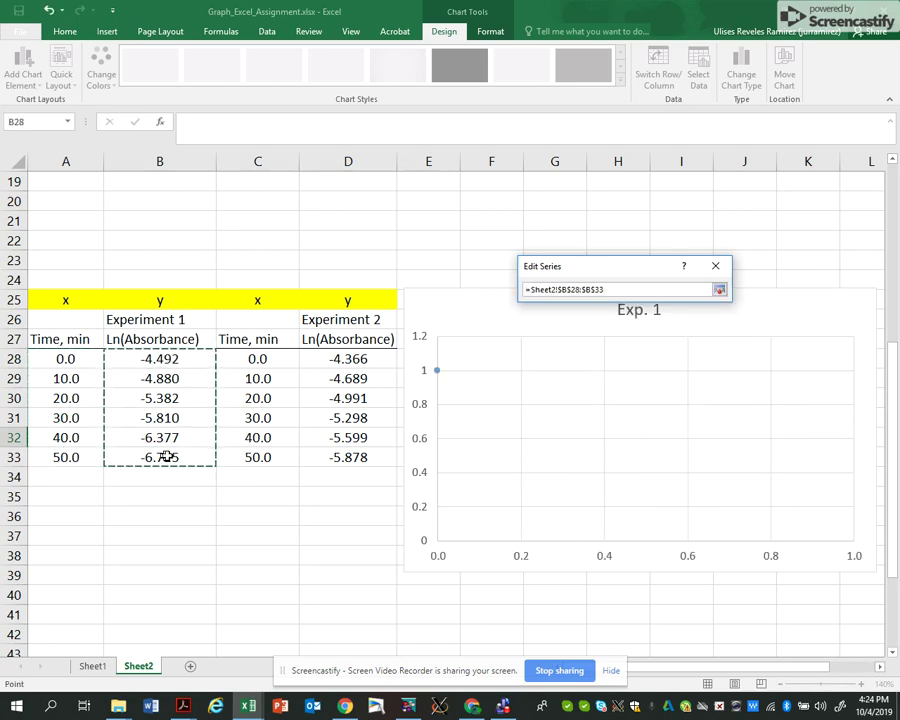
left_click(719, 289)
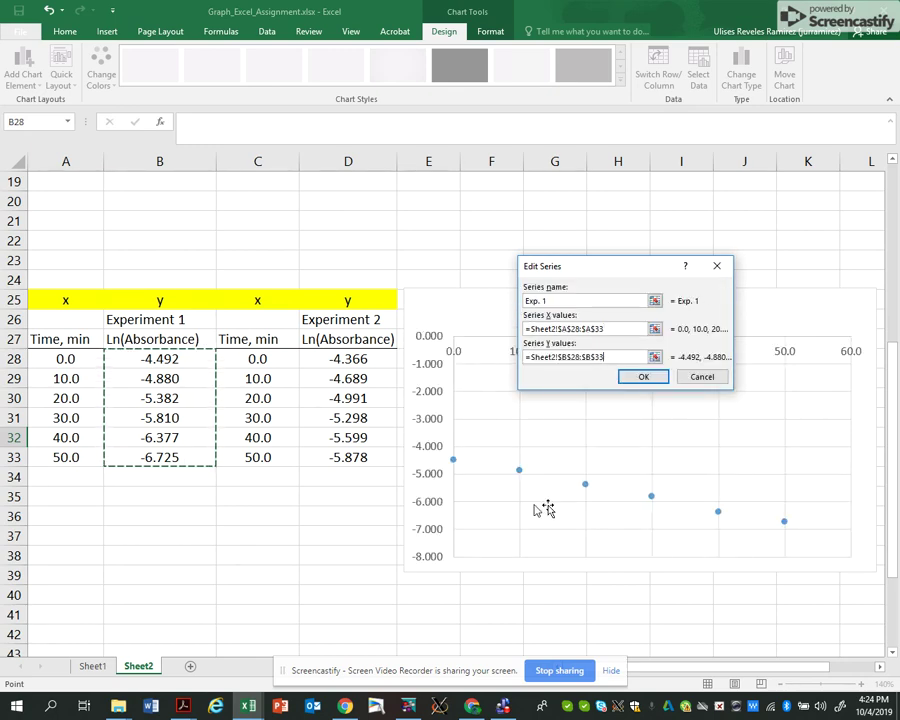
left_click(645, 377)
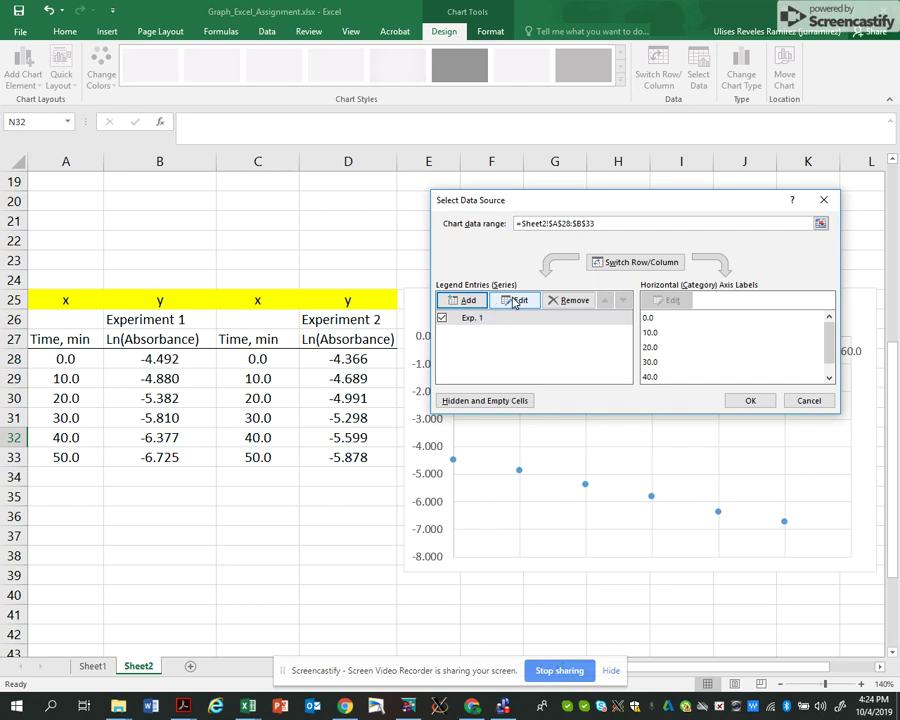
Add a second series named "Exp. 2" with X values C28:C33 and Y values D28:D33, and accept the data source
left_click(466, 300)
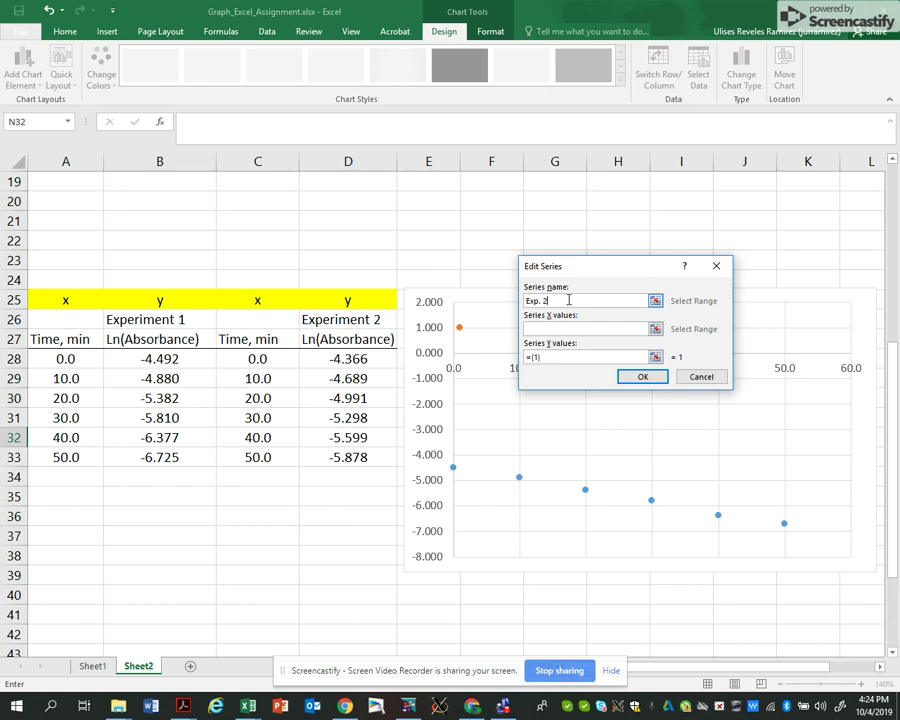
left_click(655, 328)
left_click_drag(250, 358, 263, 456)
left_click(720, 289)
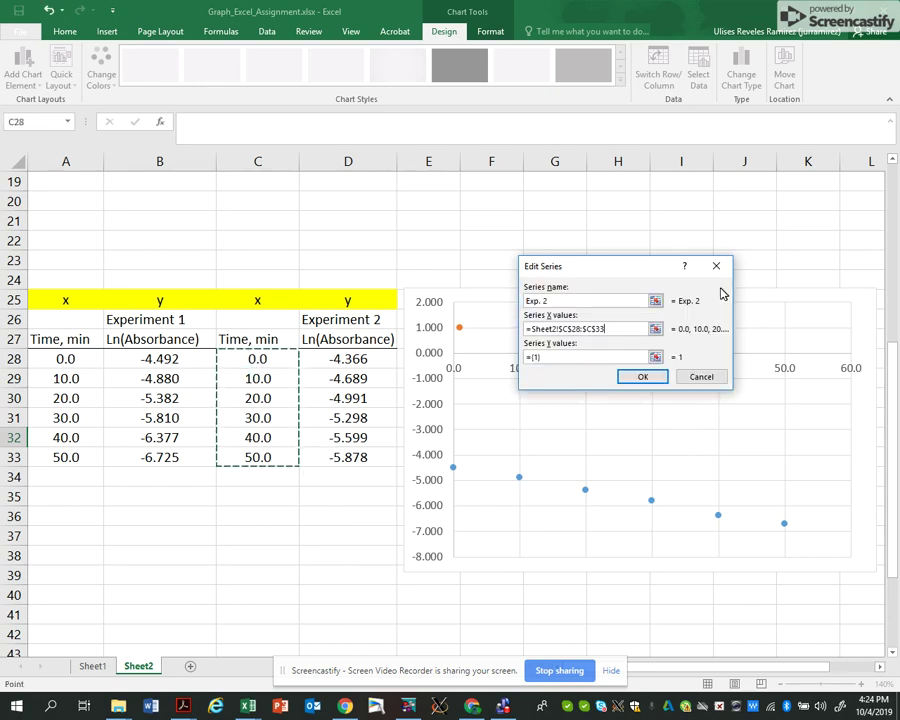
left_click(650, 350)
left_click_drag(350, 358, 352, 457)
left_click(720, 289)
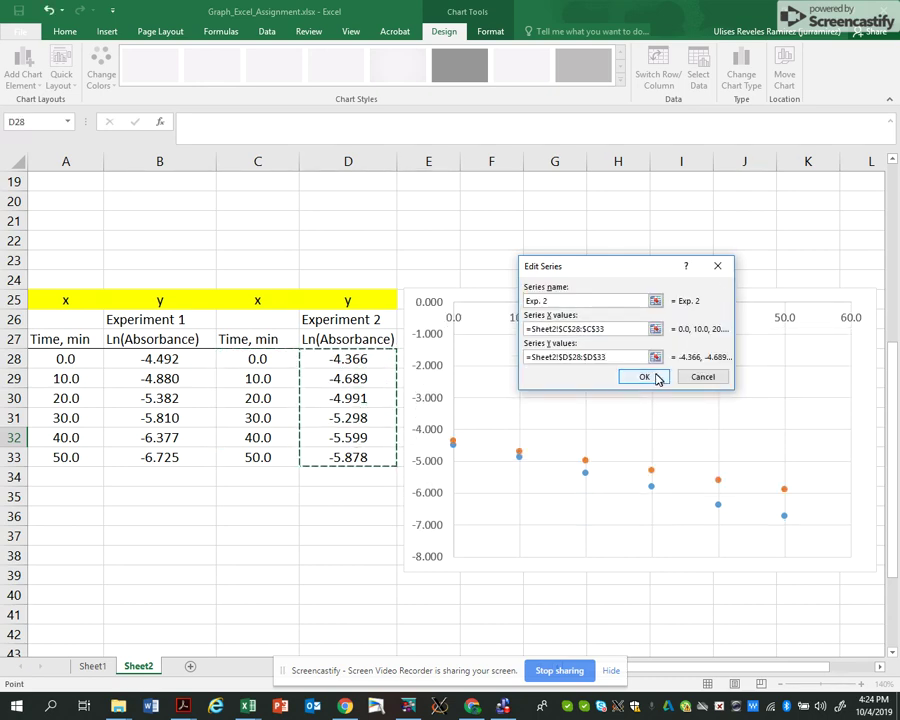
left_click(658, 376)
left_click(749, 400)
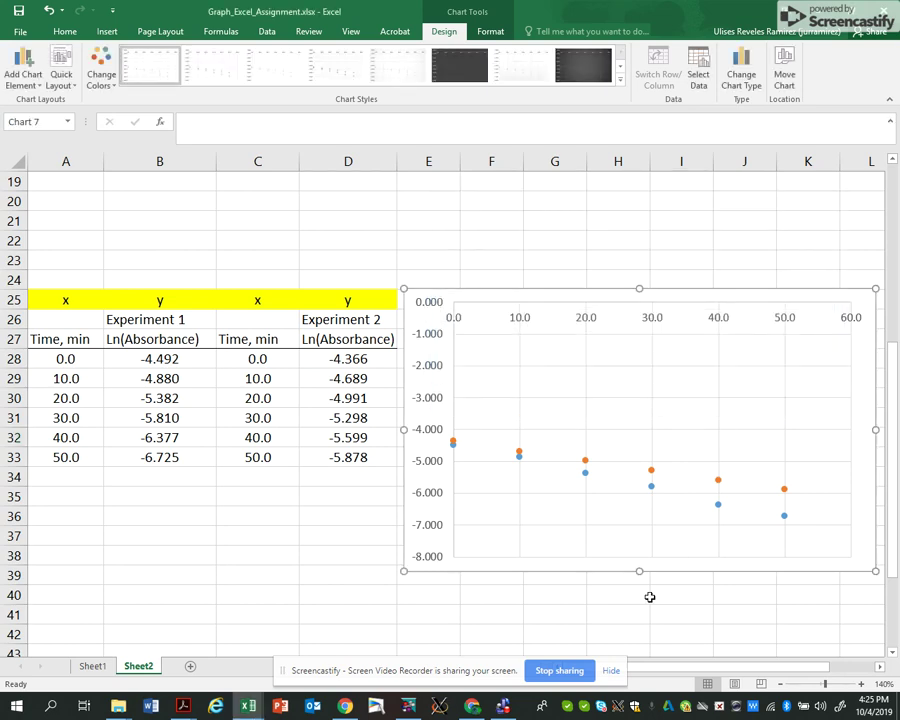
Show axis titles, a chart title and a legend on the scatter chart
left_click_drag(683, 666, 741, 668)
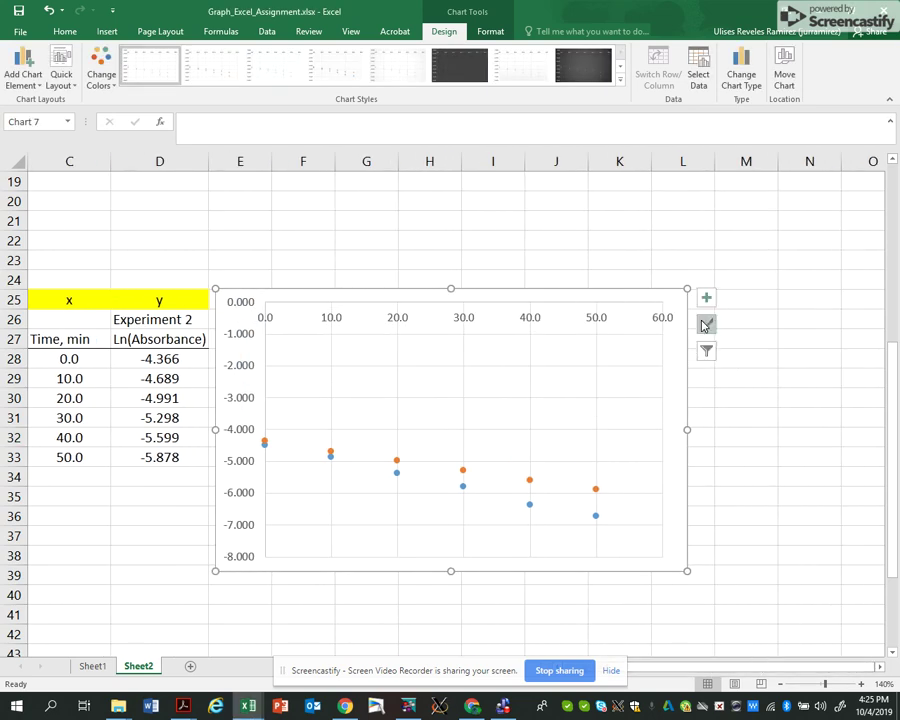
left_click(706, 297)
left_click(740, 323)
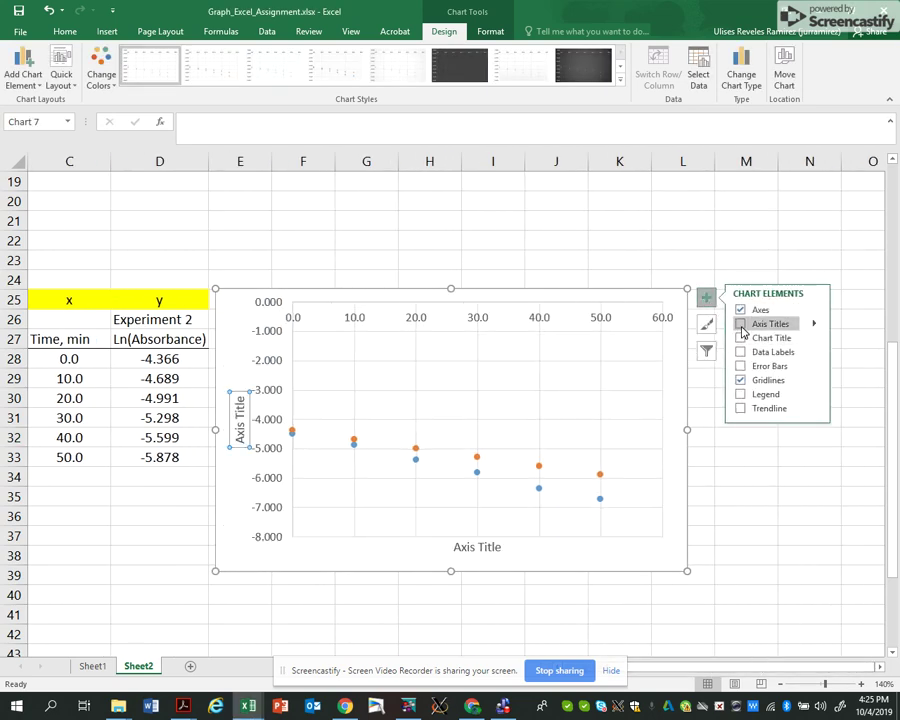
left_click(741, 338)
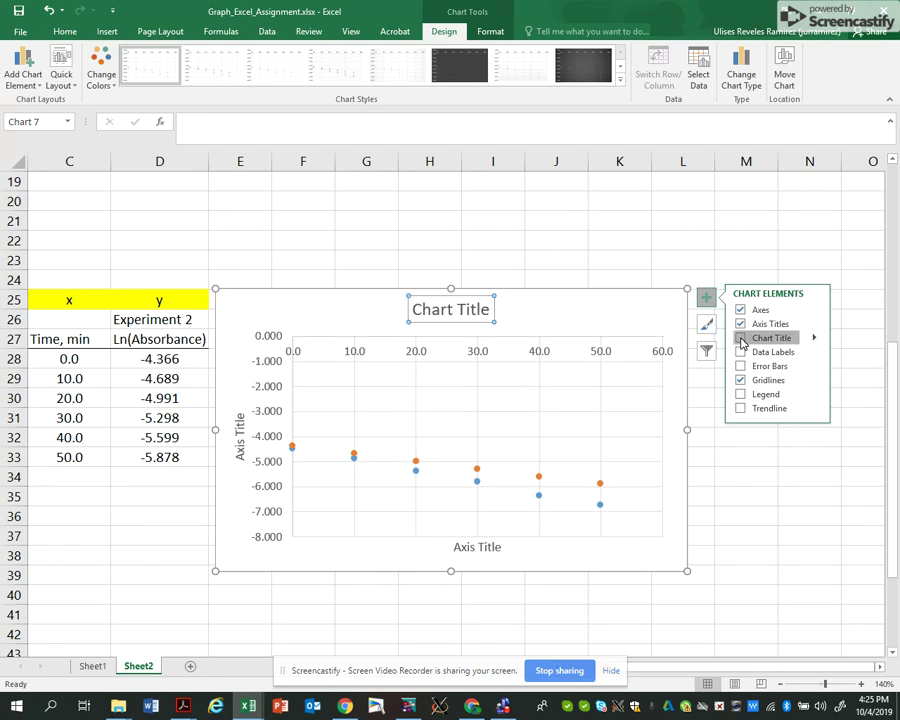
left_click(740, 394)
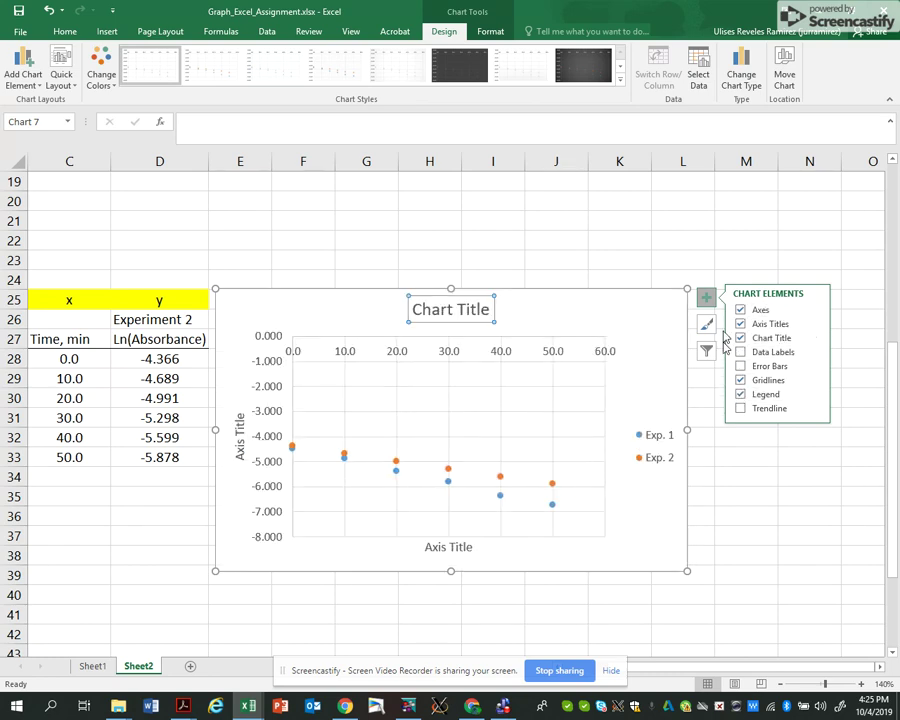
left_click(727, 472)
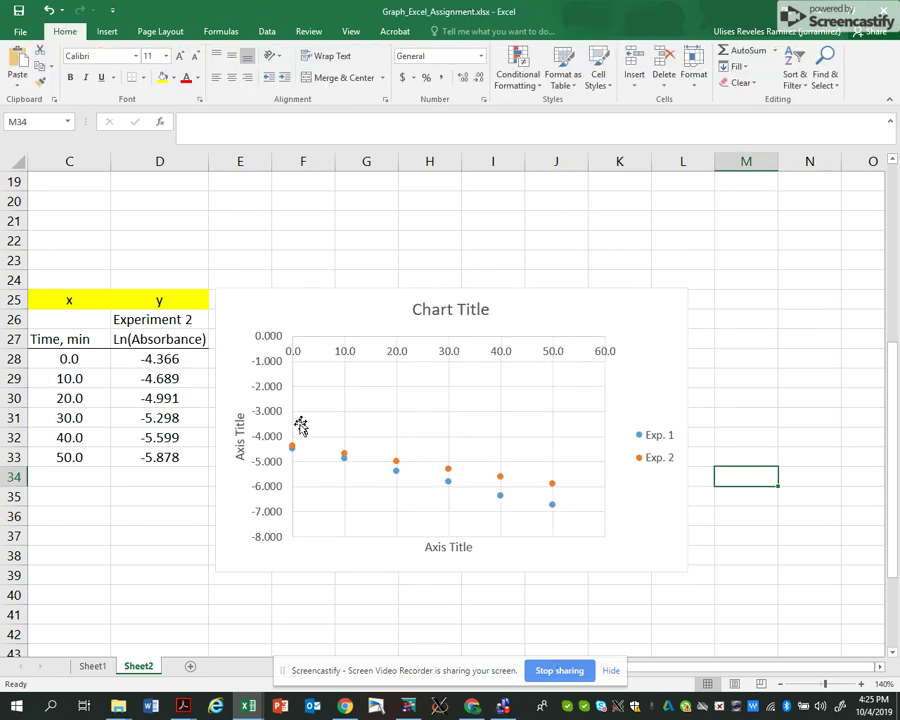
Change the horizontal axis title to "time (min)"
left_click(469, 547)
left_click_drag(474, 547, 425, 547)
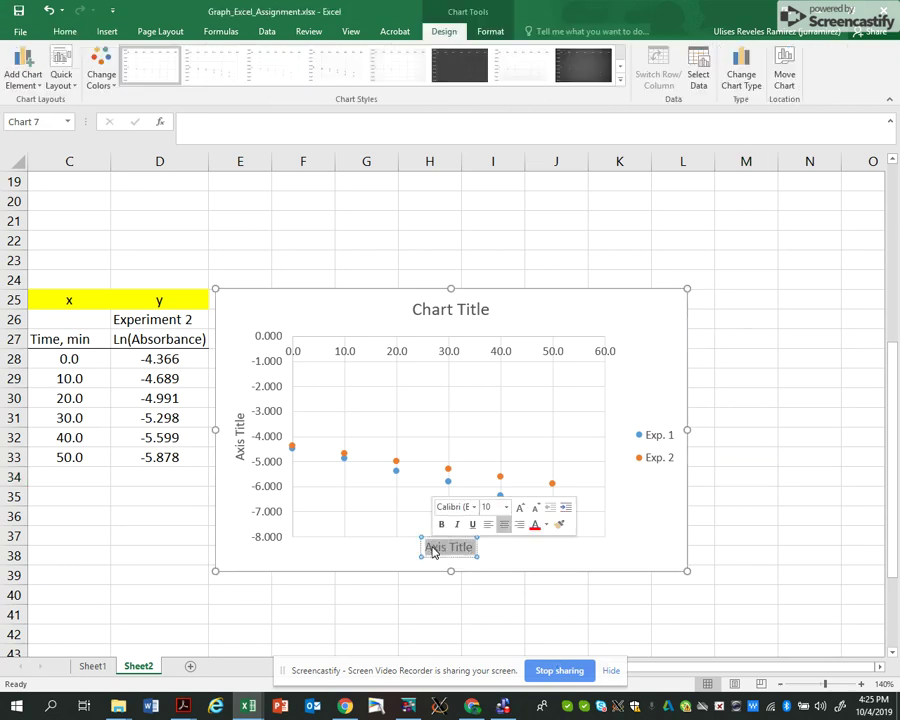
type("Time (min)")
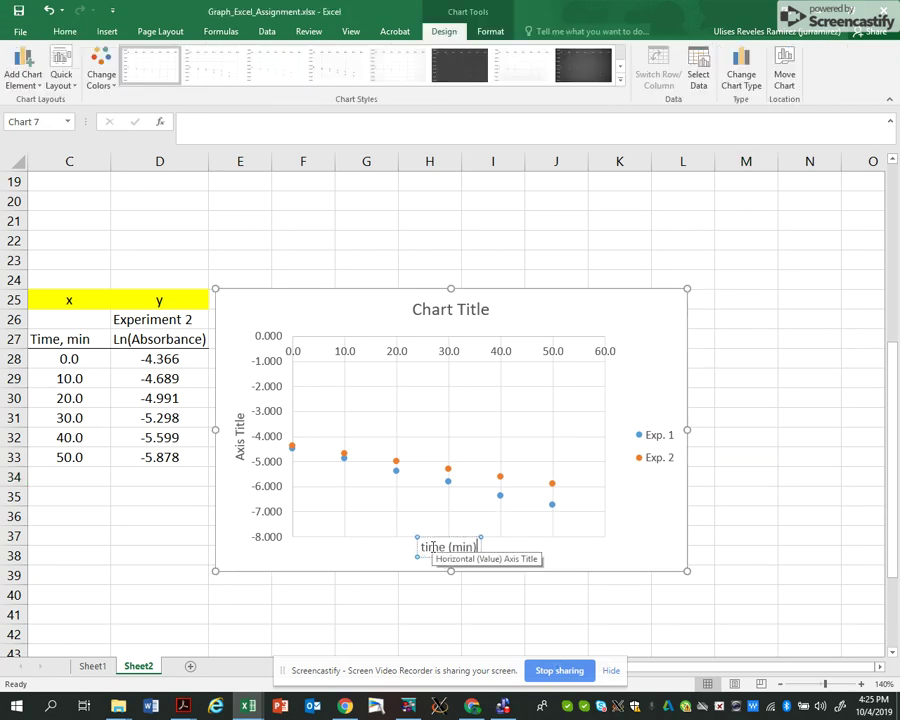
Change the vertical axis title to "Ln (Absorbance)" and close the axis title formatting options
left_click(238, 426)
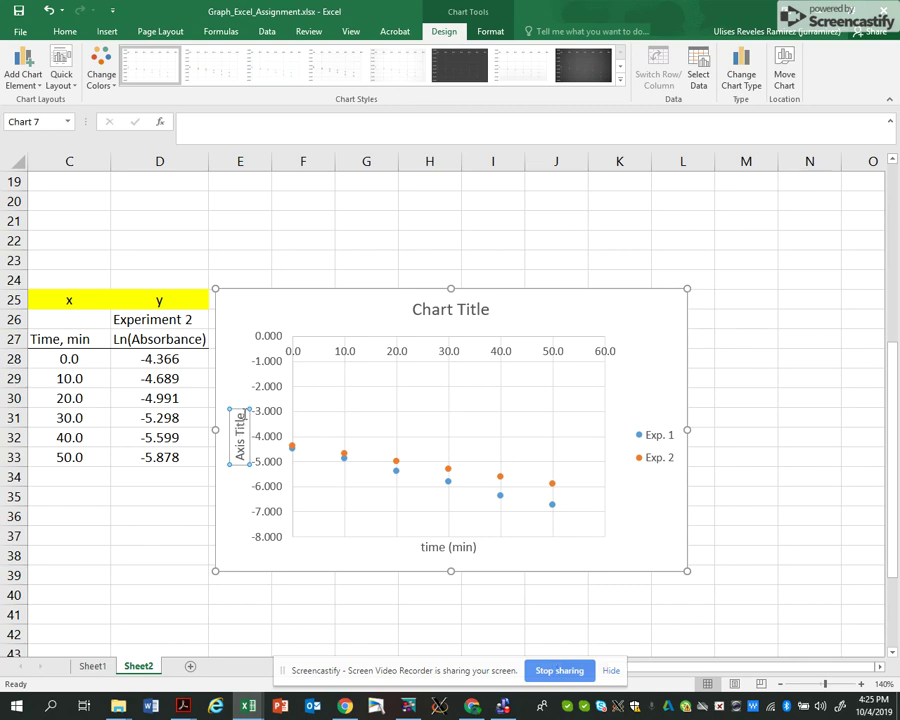
double_click(239, 420)
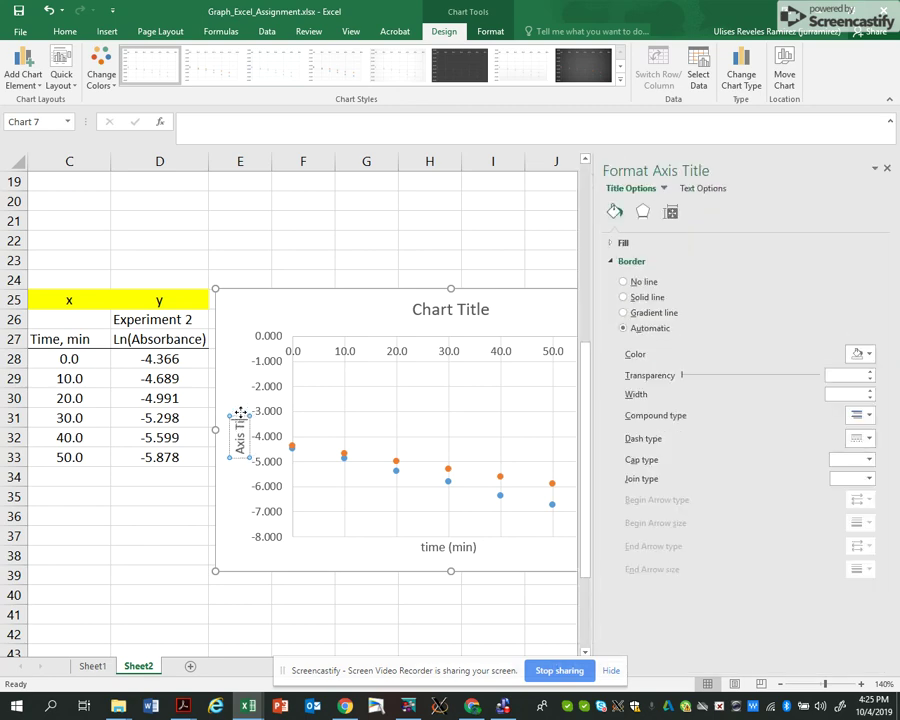
key("Delete")
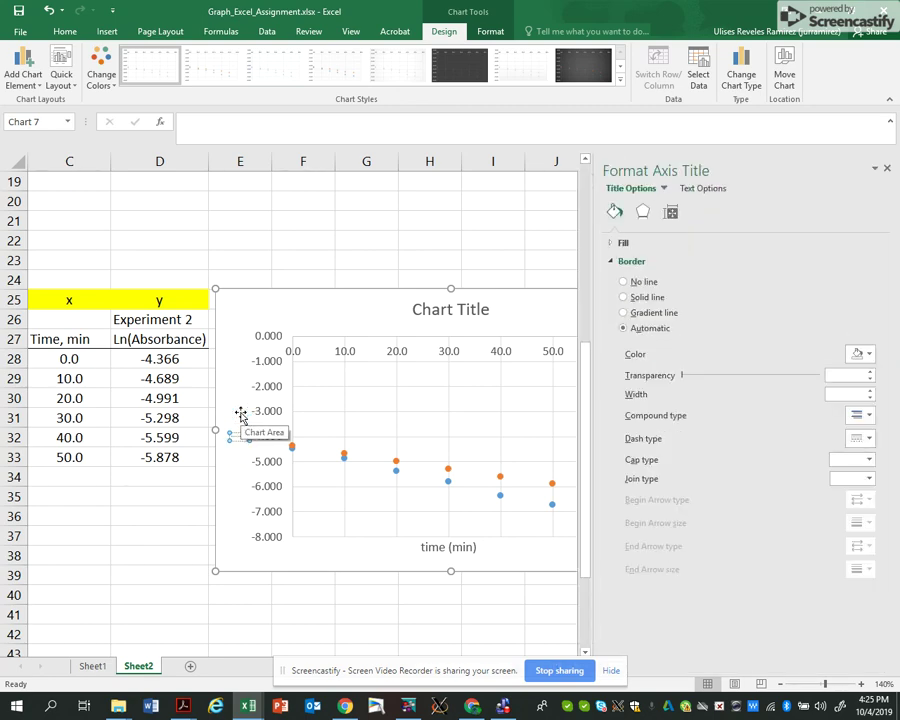
type("Ln (Absorbanc")
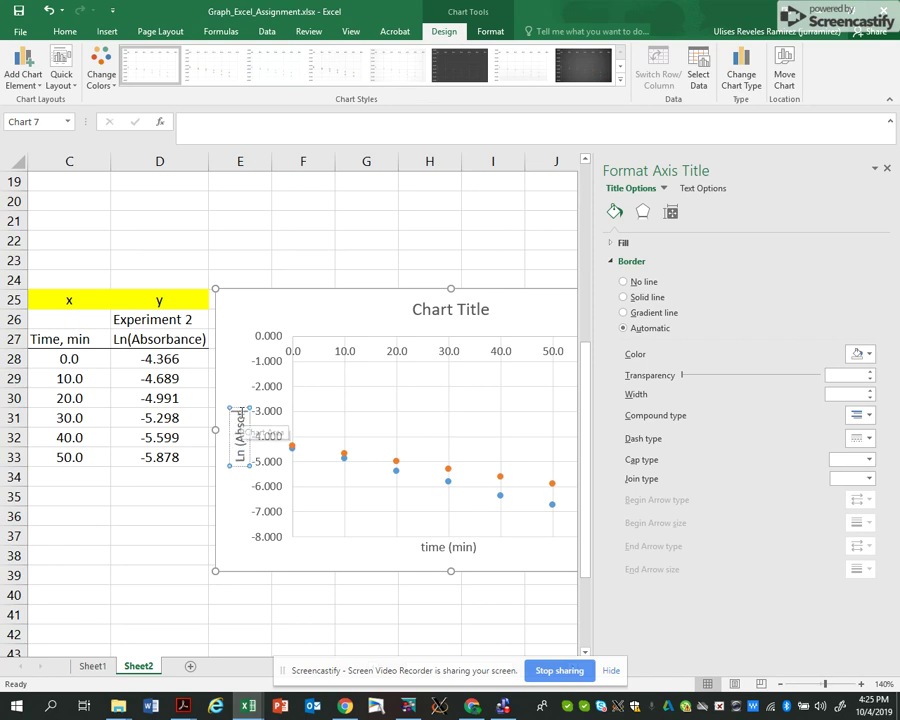
type("e)")
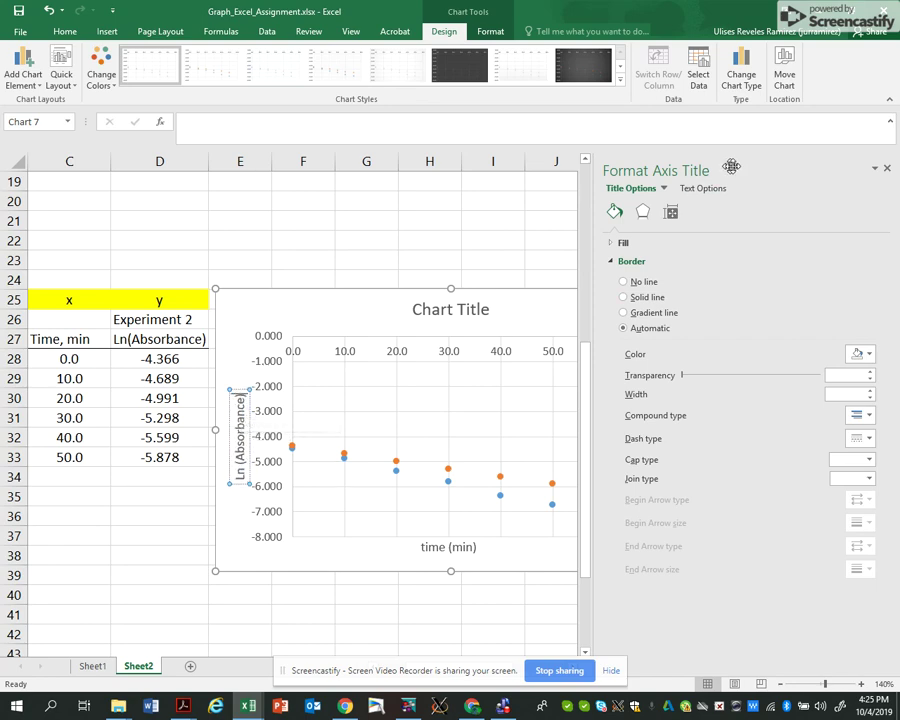
left_click(886, 168)
Change the chart title to "N2O5 Kinetics"
left_click(472, 306)
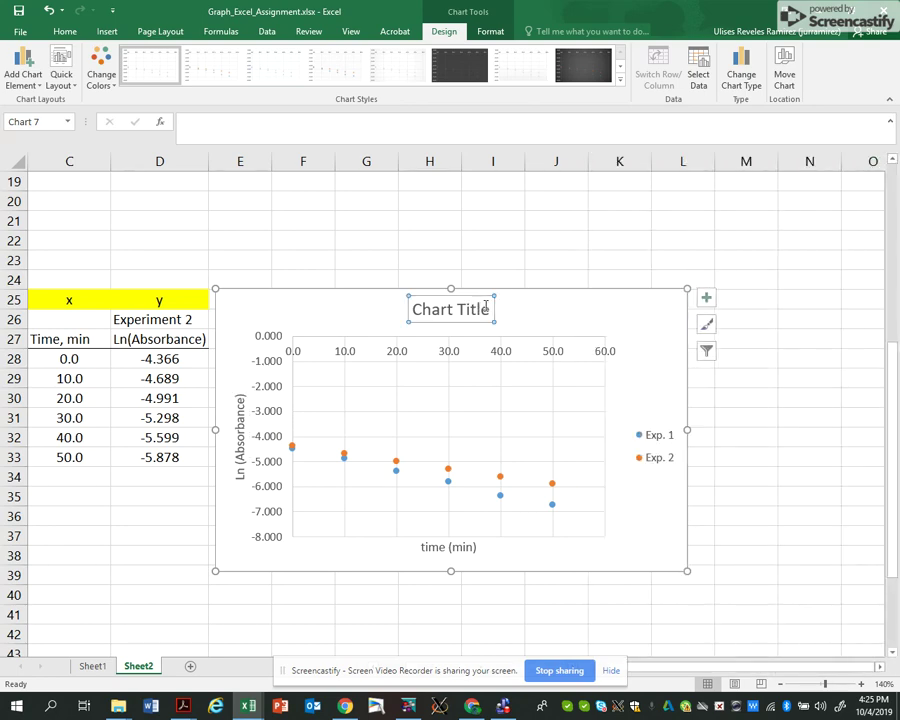
left_click_drag(489, 310, 424, 312)
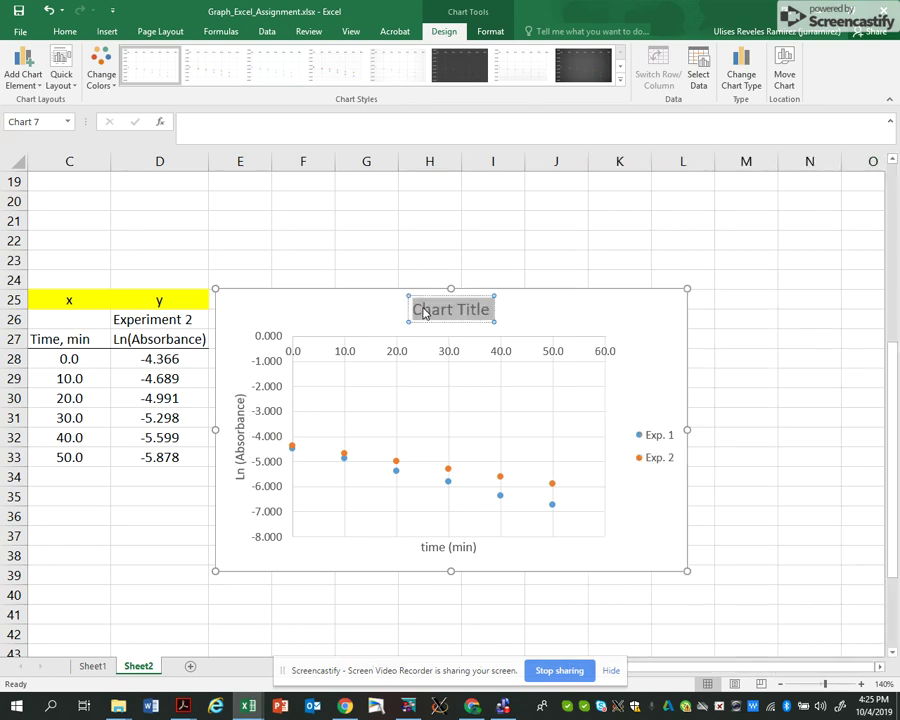
type("N2O5")
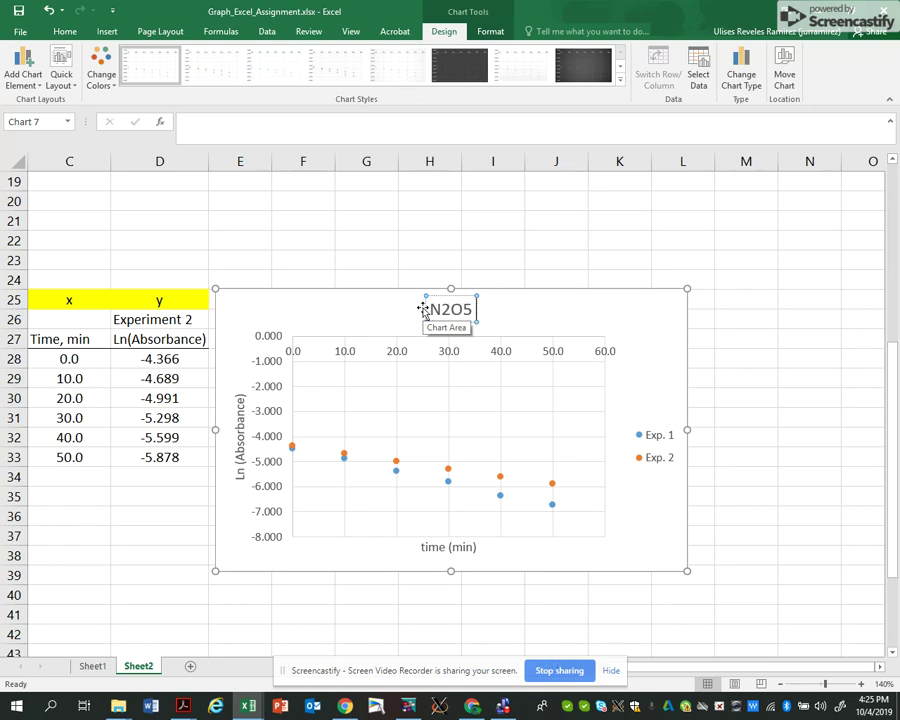
type(" Kinetics")
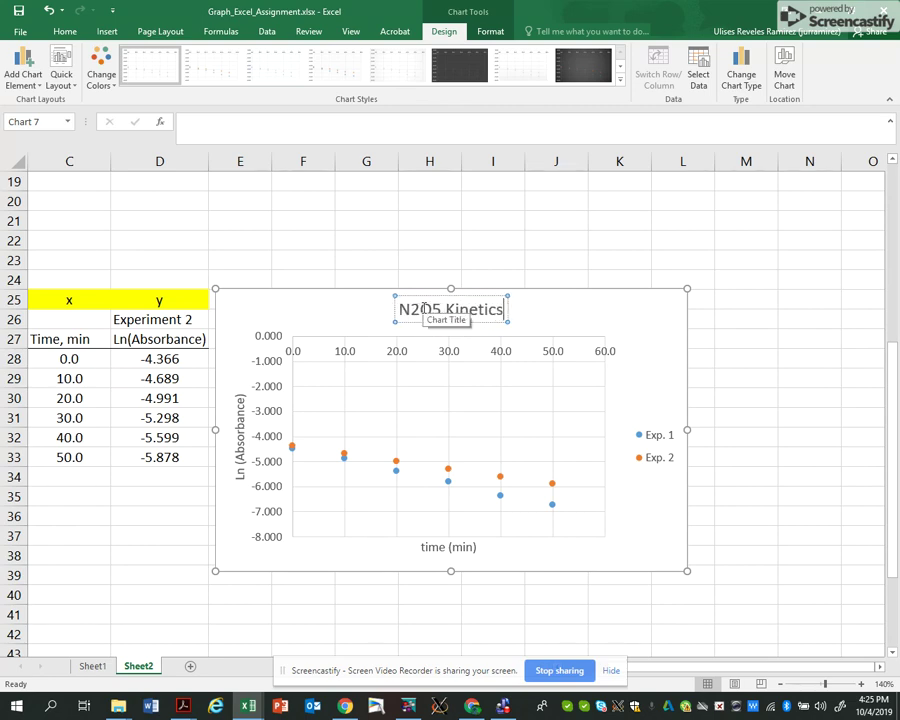
Add a linear trendline to the Exp. 2 series, displaying its equation and R-squared value, and close the trendline options
left_click(551, 482)
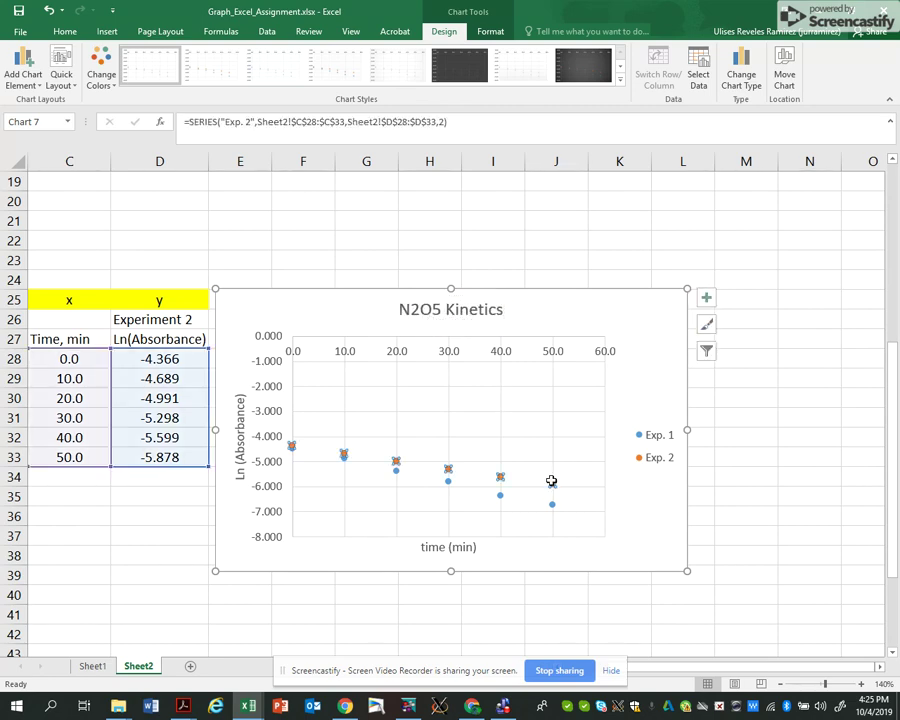
right_click(501, 478)
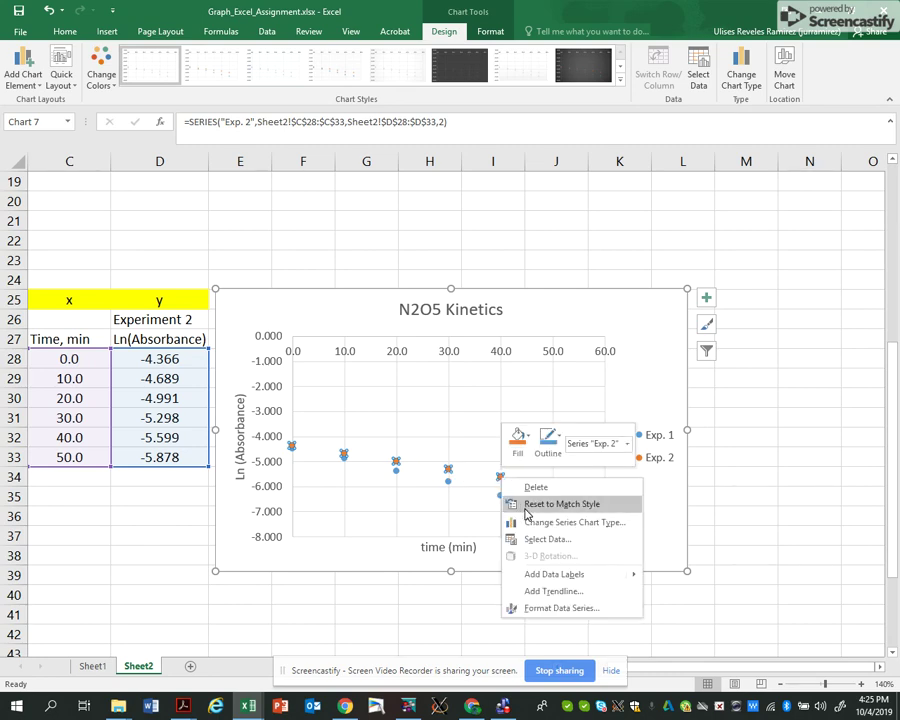
left_click(559, 590)
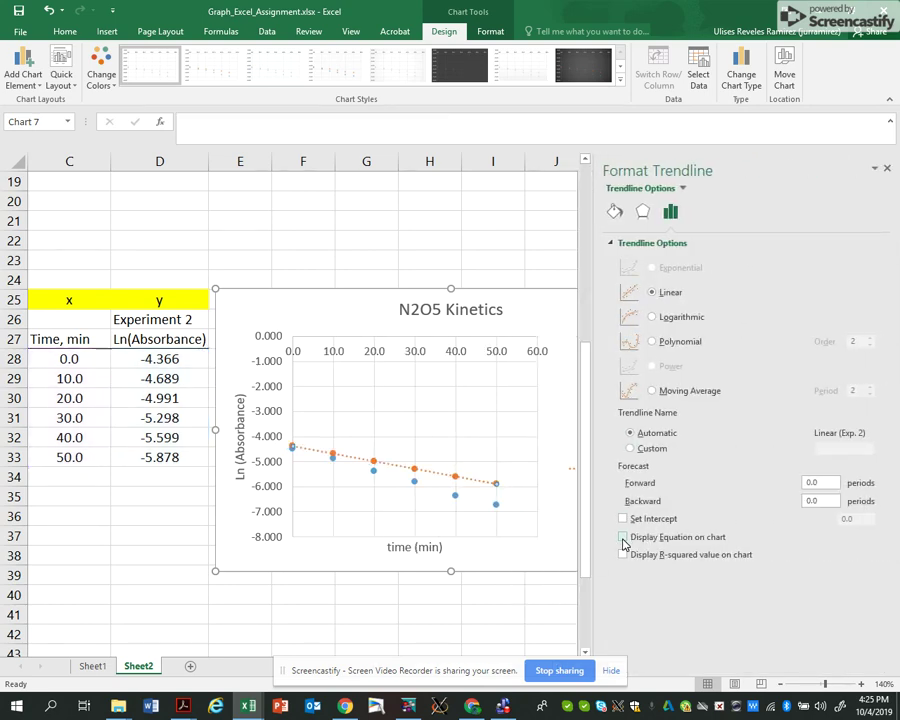
left_click(623, 538)
left_click(623, 556)
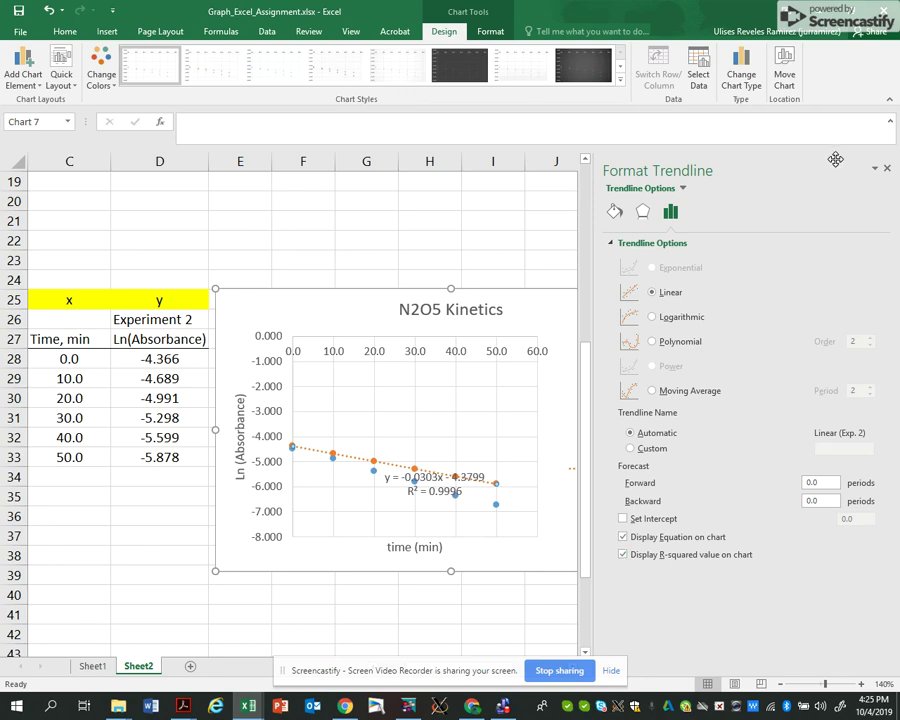
left_click(884, 175)
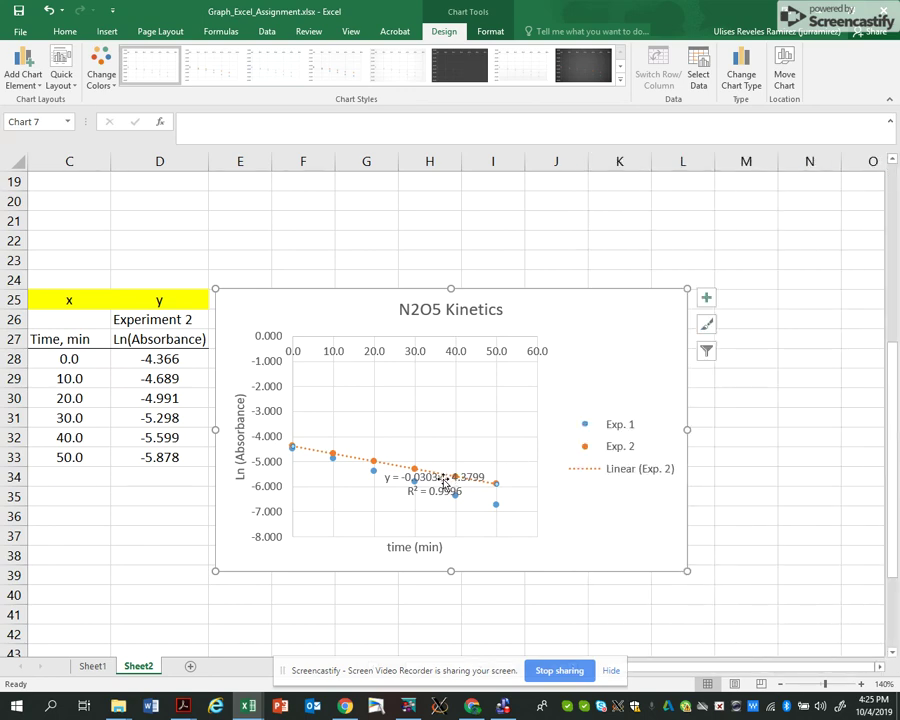
Move the Exp. 2 trendline equation label above its line and set its font size to 11
left_click_drag(502, 476, 416, 454)
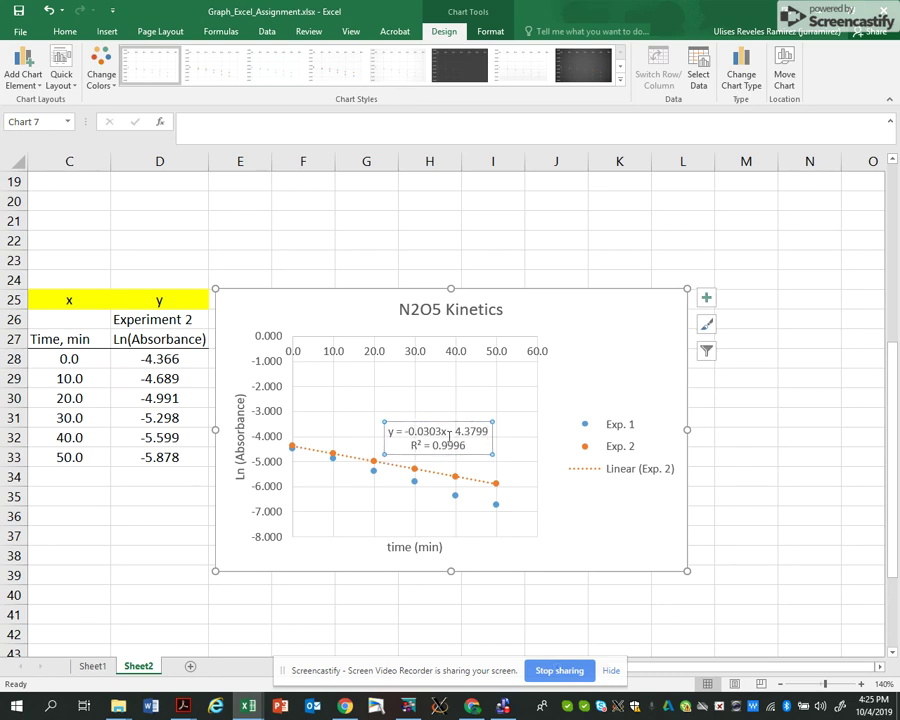
triple_click(448, 432)
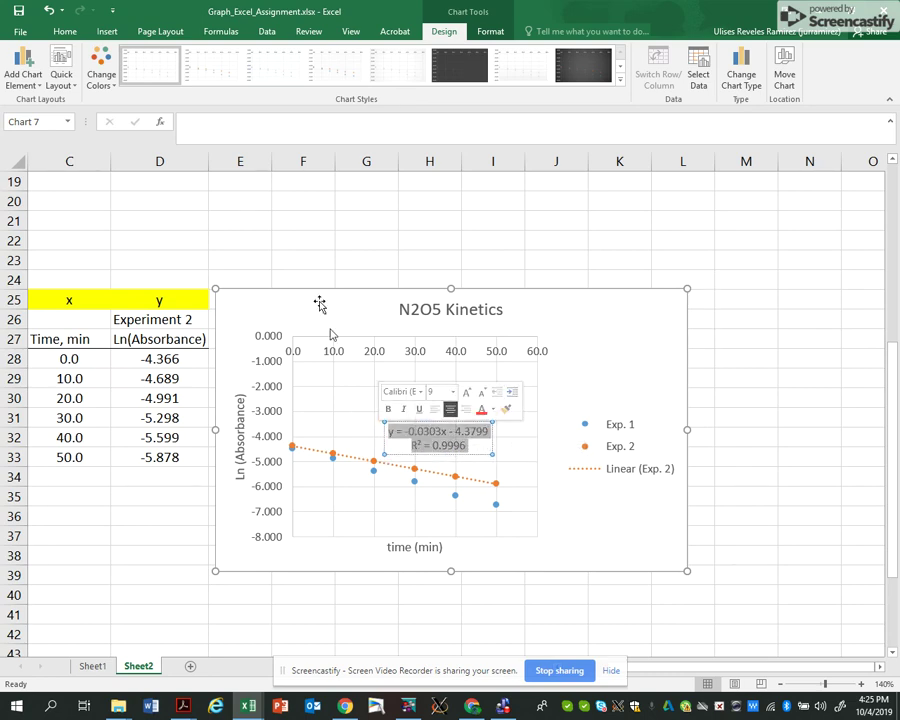
left_click(65, 31)
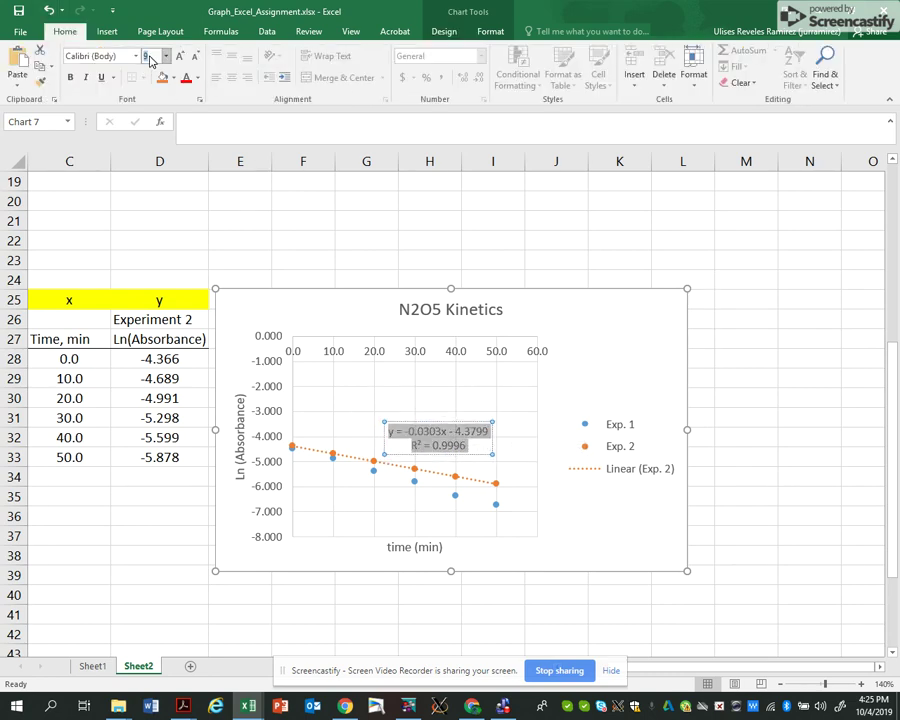
left_click(149, 56)
type("11")
key("Return")
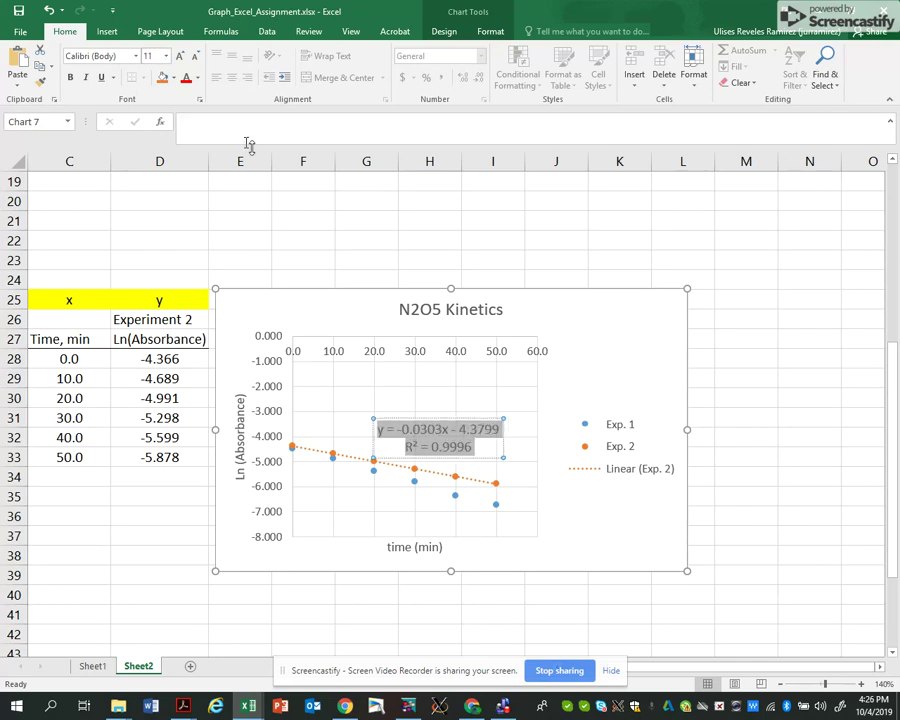
left_click(622, 474)
Add a linear trendline to the Exp. 1 series, displaying its equation and R-squared value, and close the trendline options
left_click(515, 510)
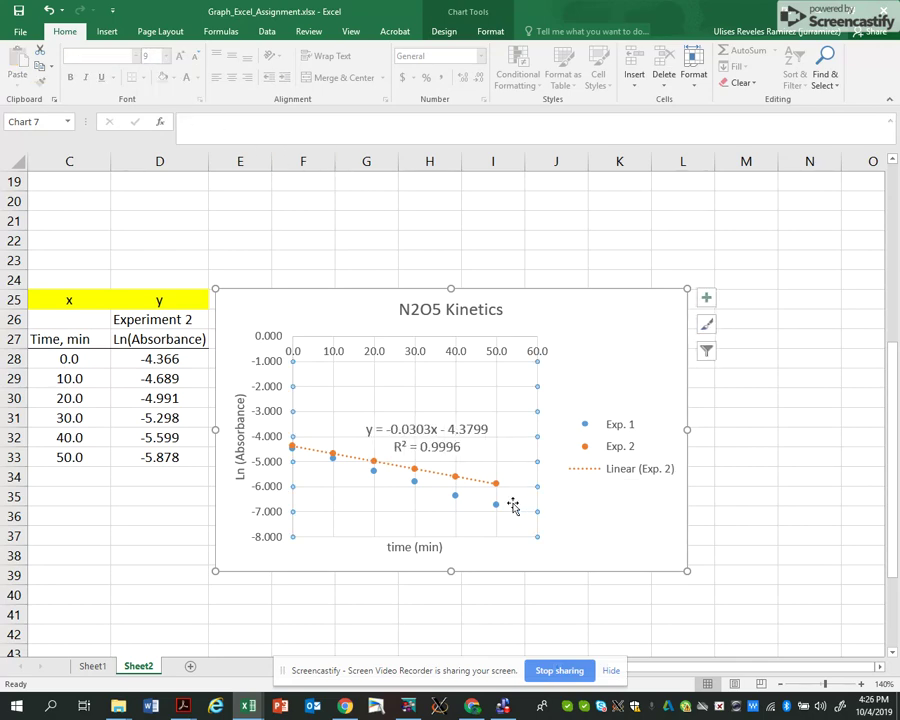
left_click(456, 495)
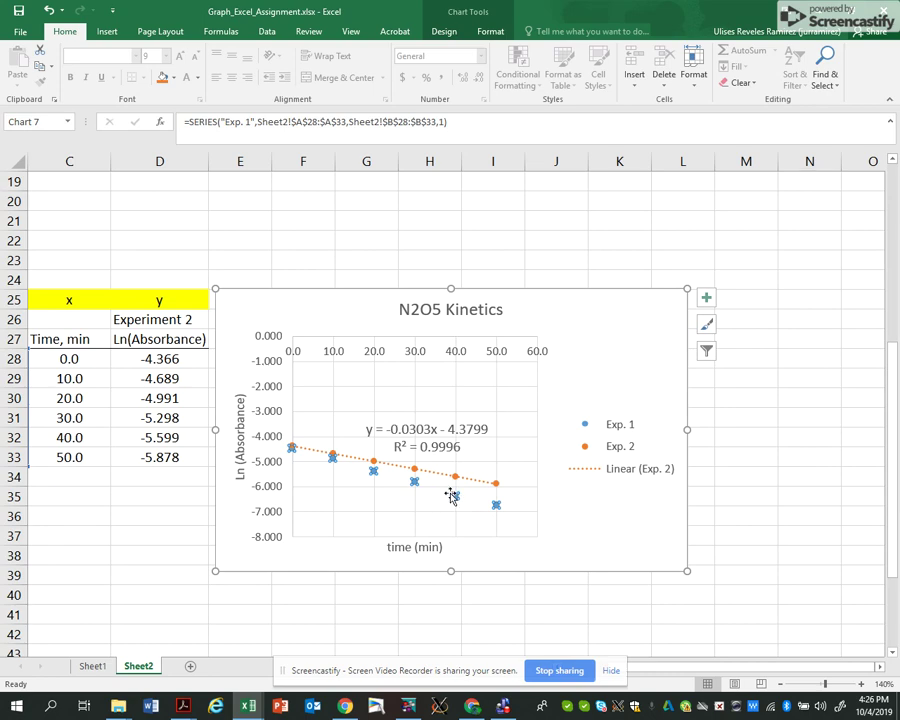
right_click(456, 500)
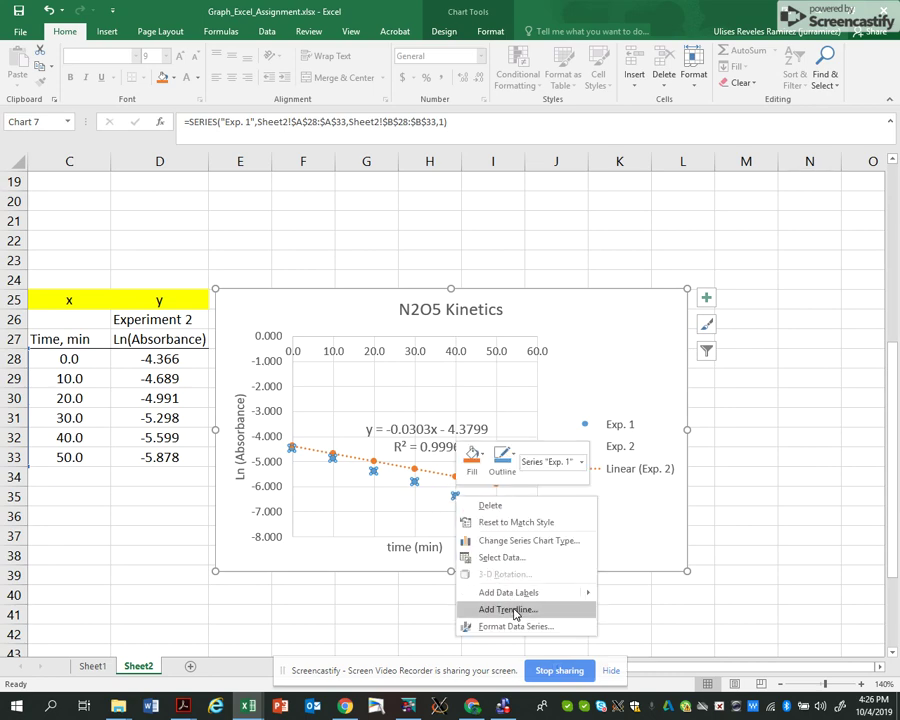
left_click(510, 609)
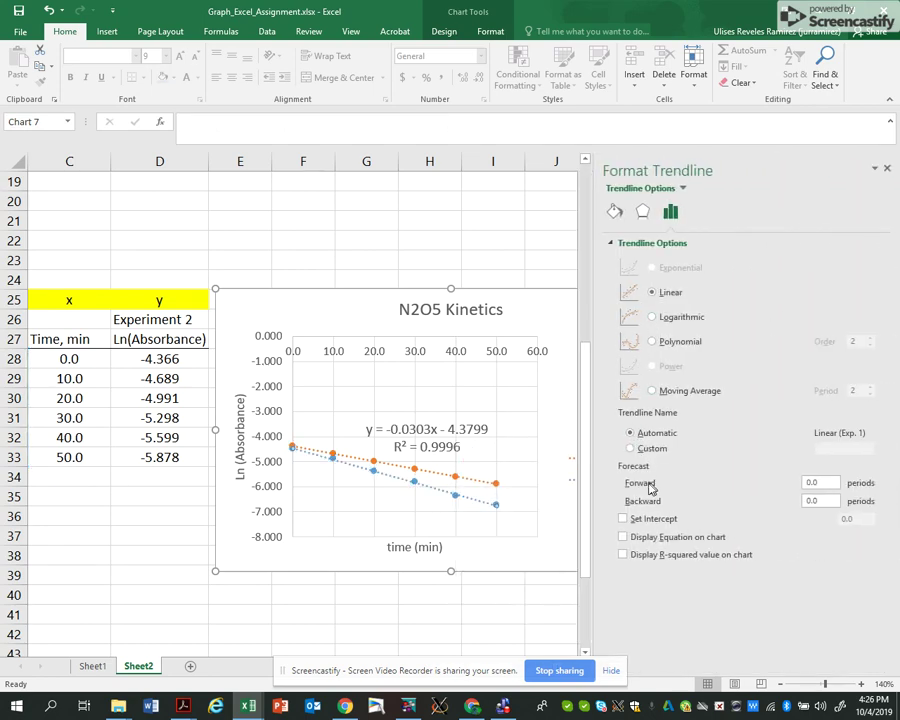
left_click(623, 537)
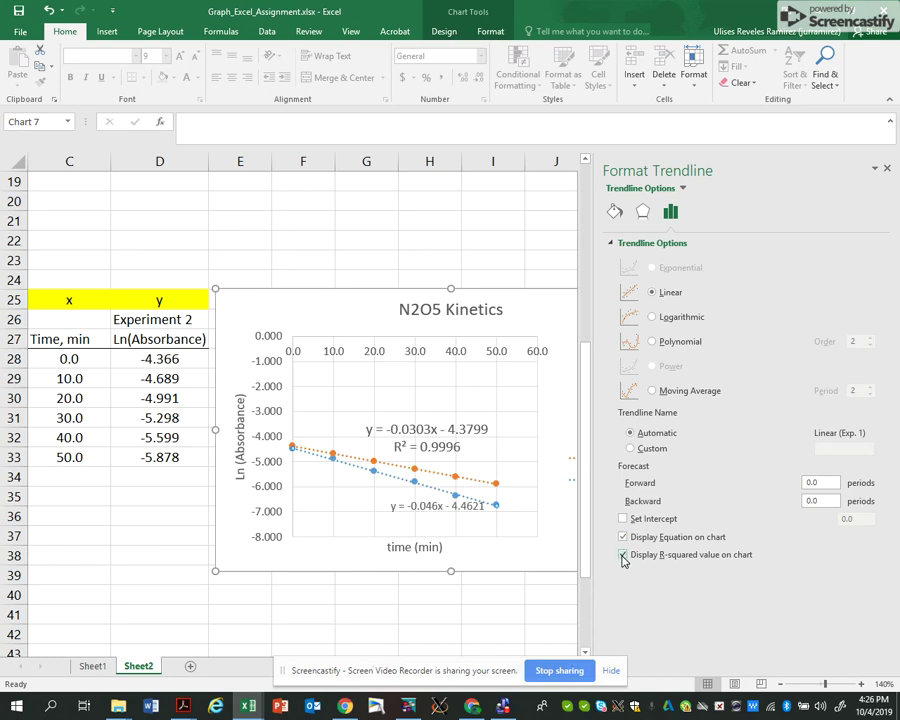
left_click(887, 170)
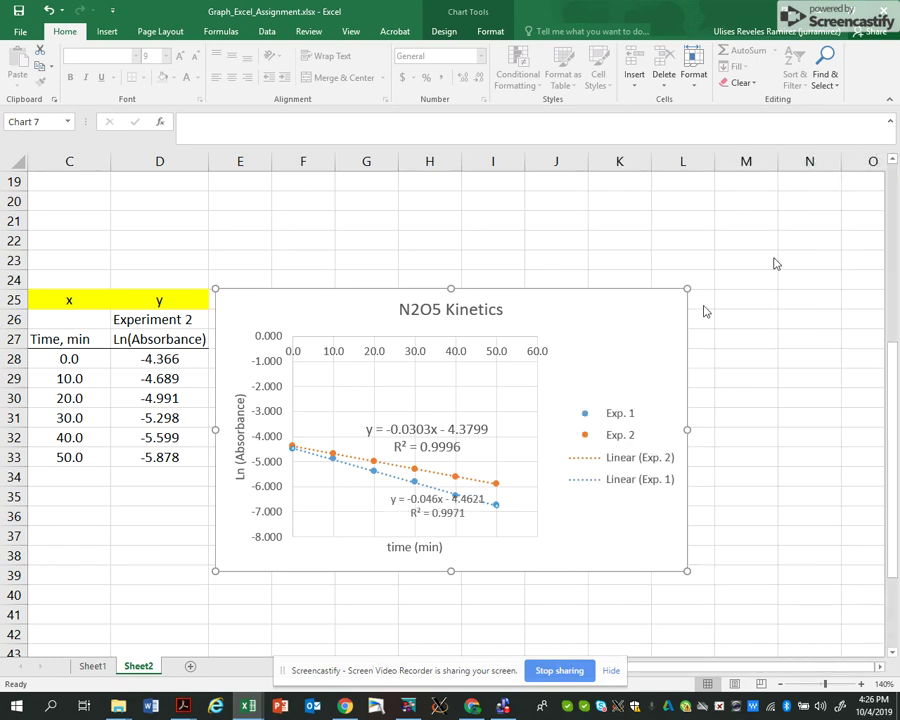
Move the Exp. 1 trendline equation label below its line and set its font size to 11
left_click(445, 512)
left_click_drag(422, 497, 344, 501)
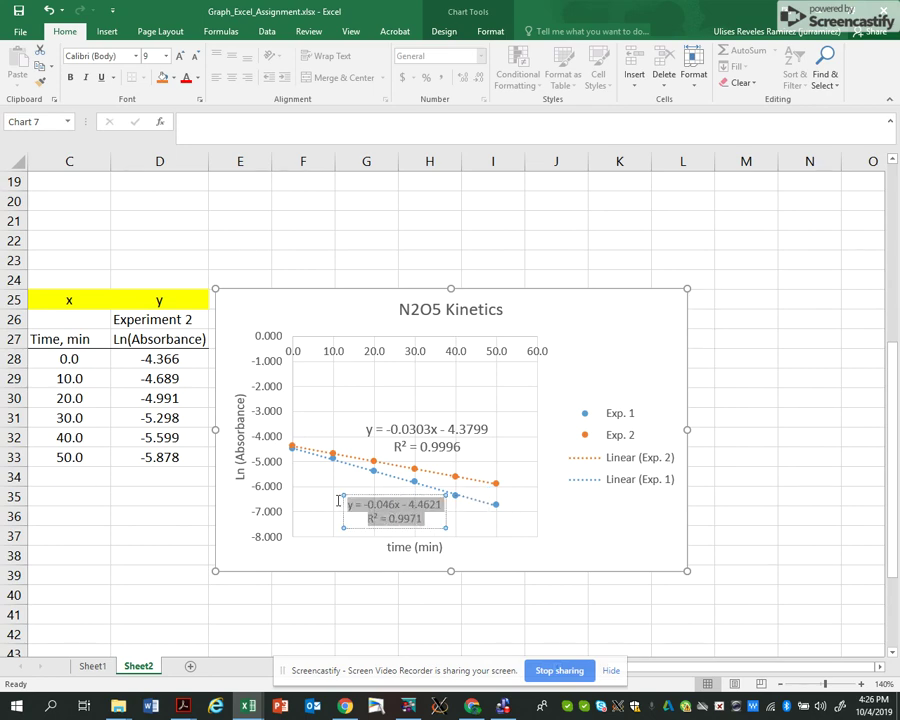
left_click(156, 55)
type("1")
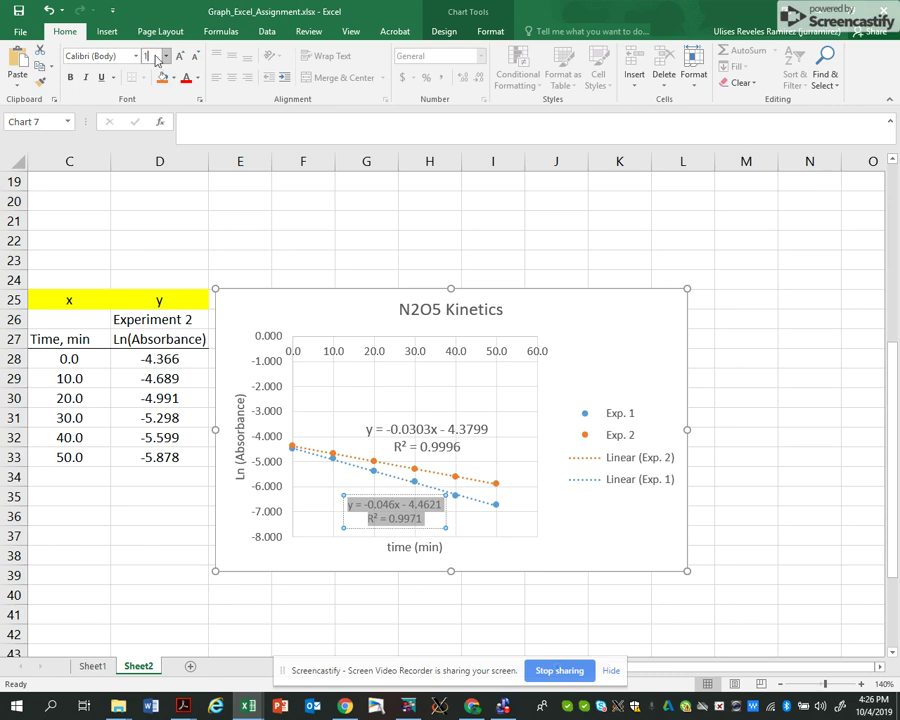
type("1")
key("Return")
Delete the Linear (Exp. 2) and Linear (Exp. 1) entries from the chart legend
left_click(578, 460)
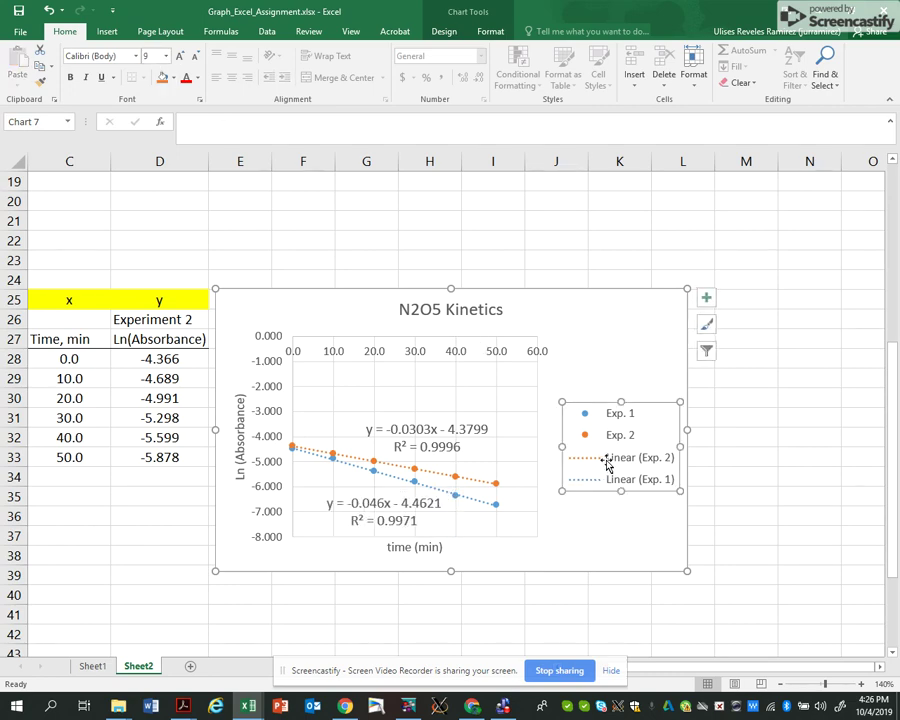
left_click(604, 459)
key("Delete")
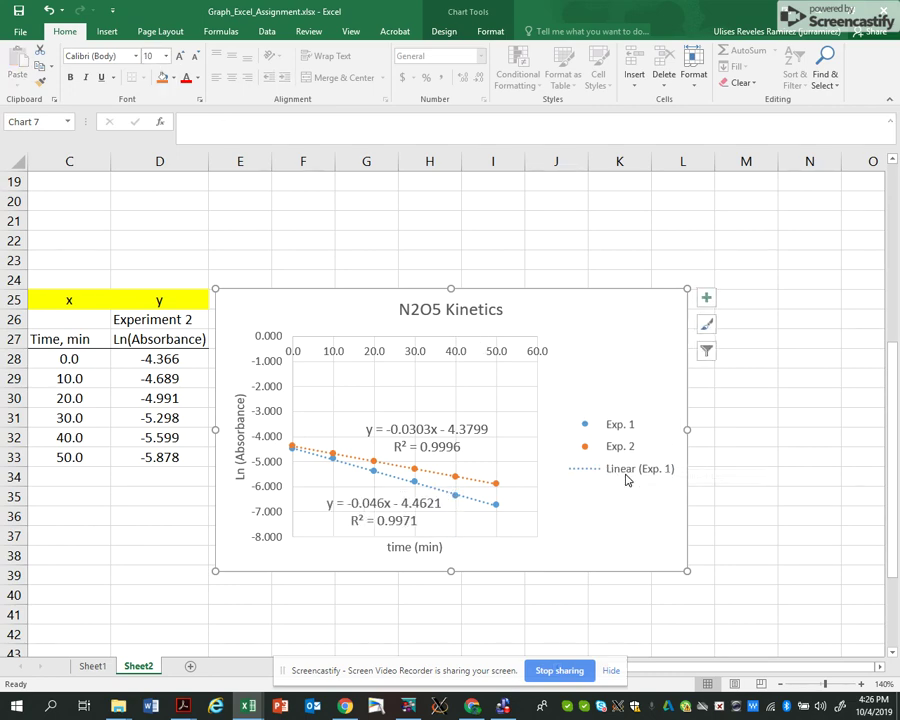
left_click(626, 468)
left_click(628, 468)
key("Delete")
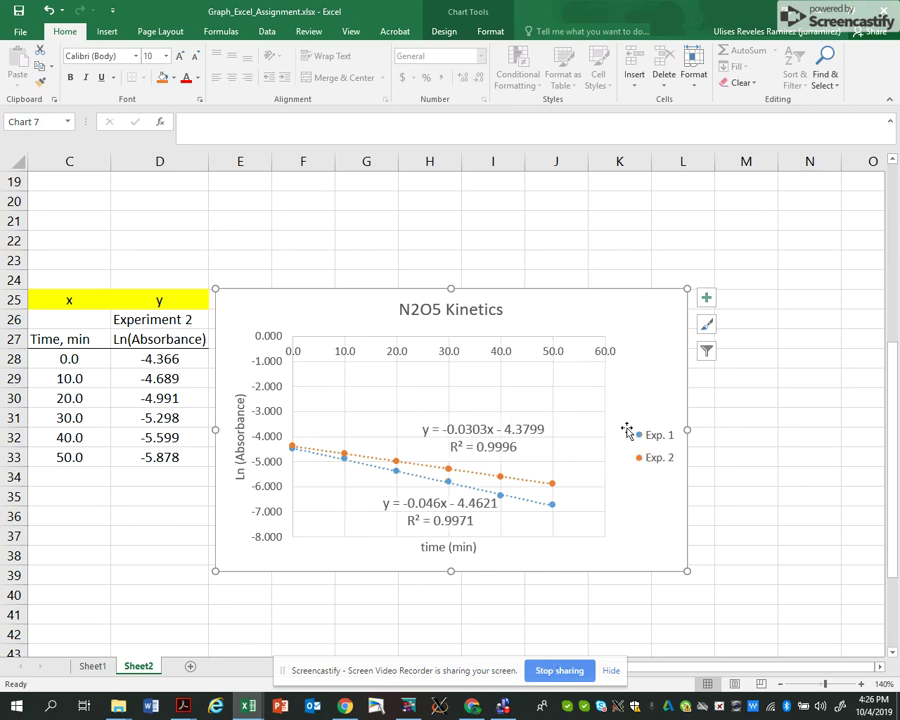
Move the legend up beside the Exp. 2 equation and widen the plot area toward the chart's right edge
left_click(636, 431)
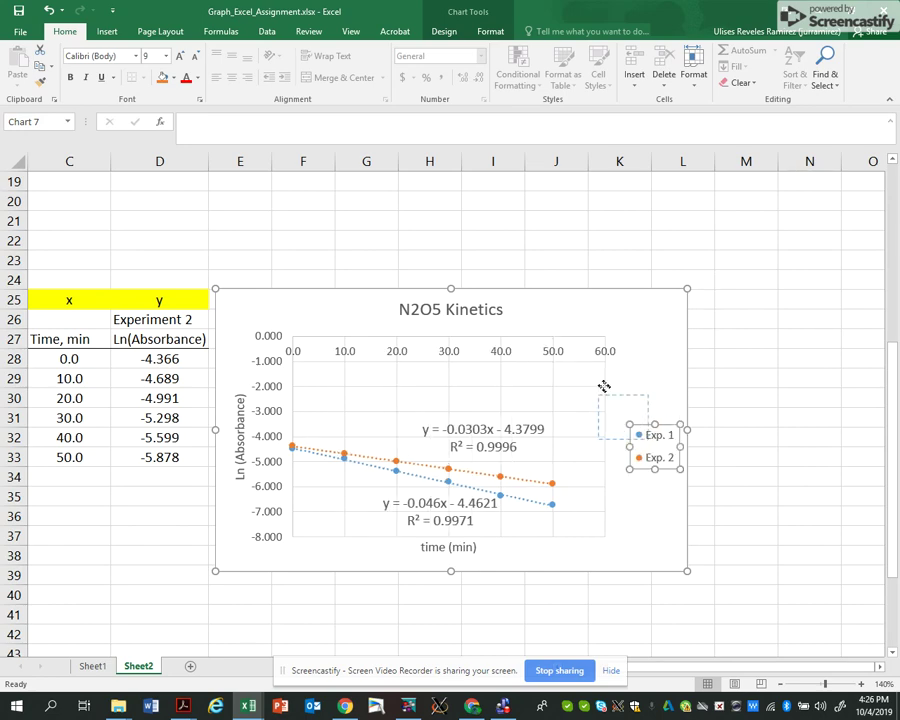
left_click(596, 437)
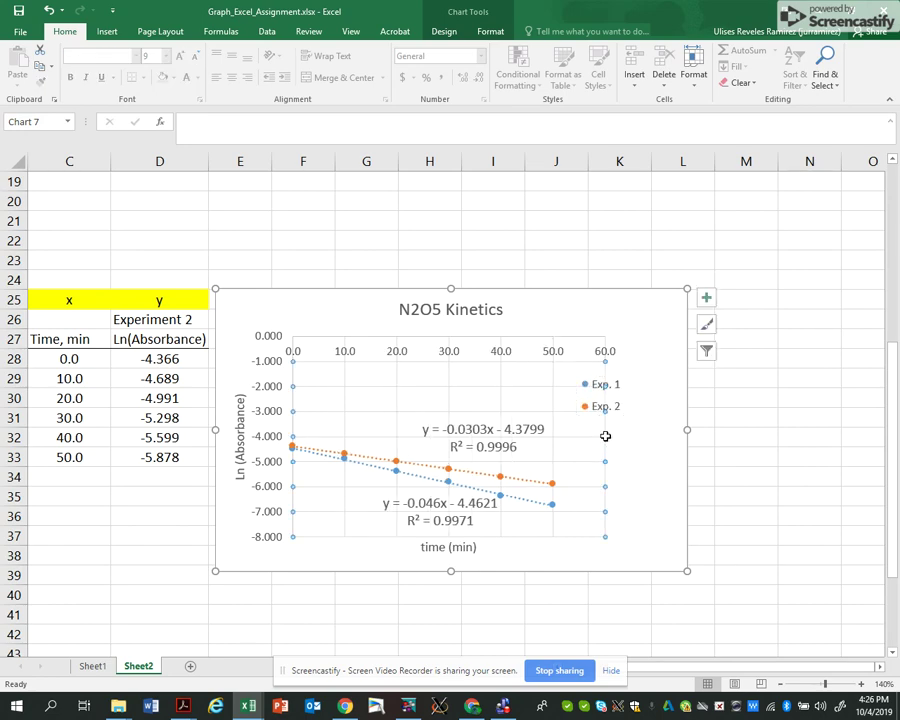
left_click(589, 449)
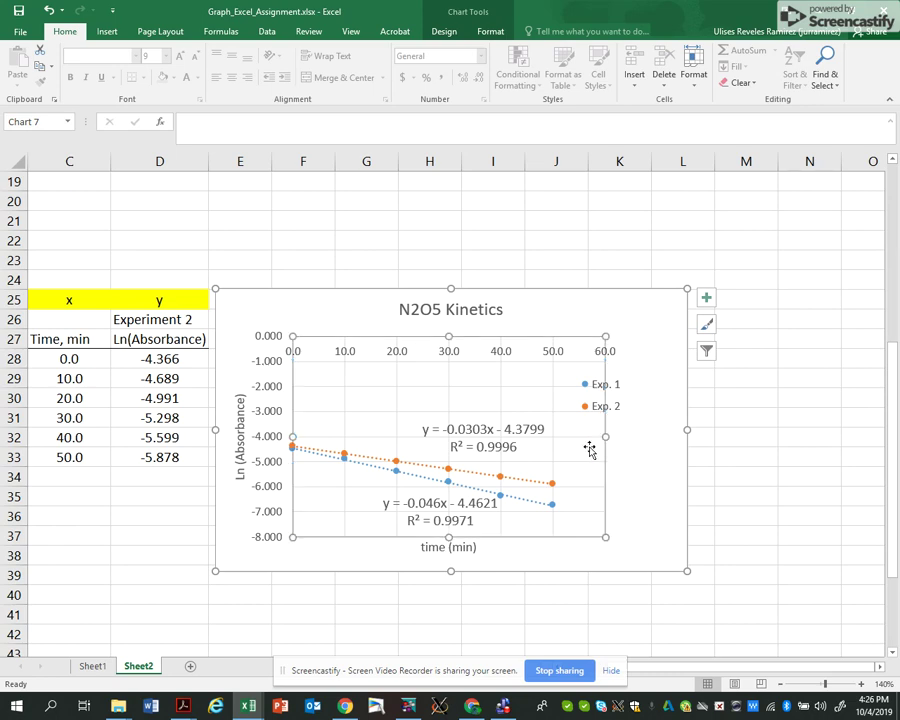
left_click_drag(605, 436, 662, 437)
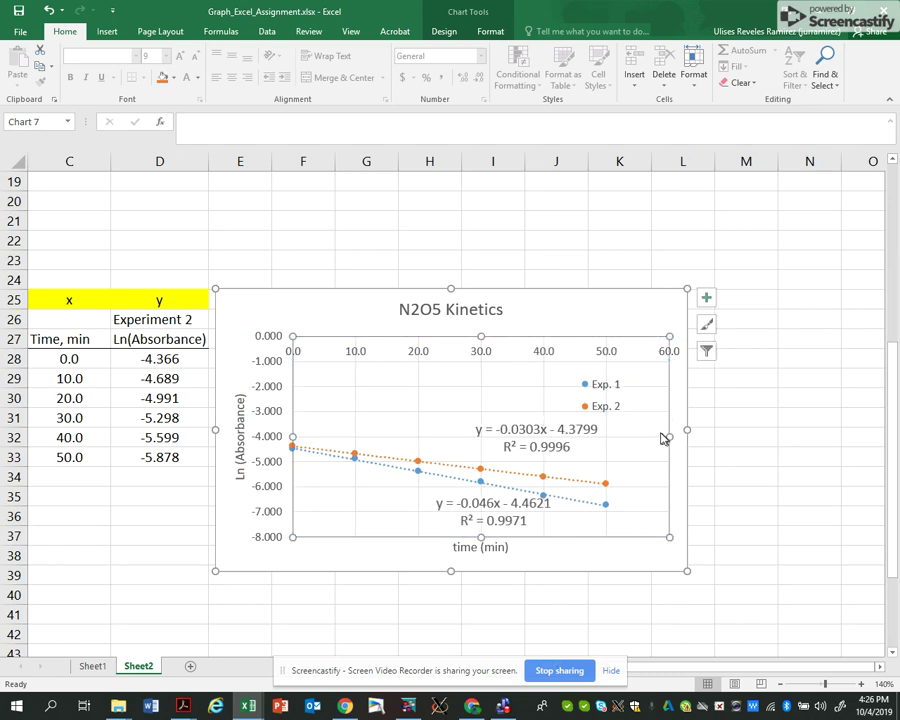
Shift the legend slightly up and right inside the plot area, and move the Exp. 1 equation left, clear of its trendline
left_click(605, 388)
left_click_drag(597, 373, 608, 363)
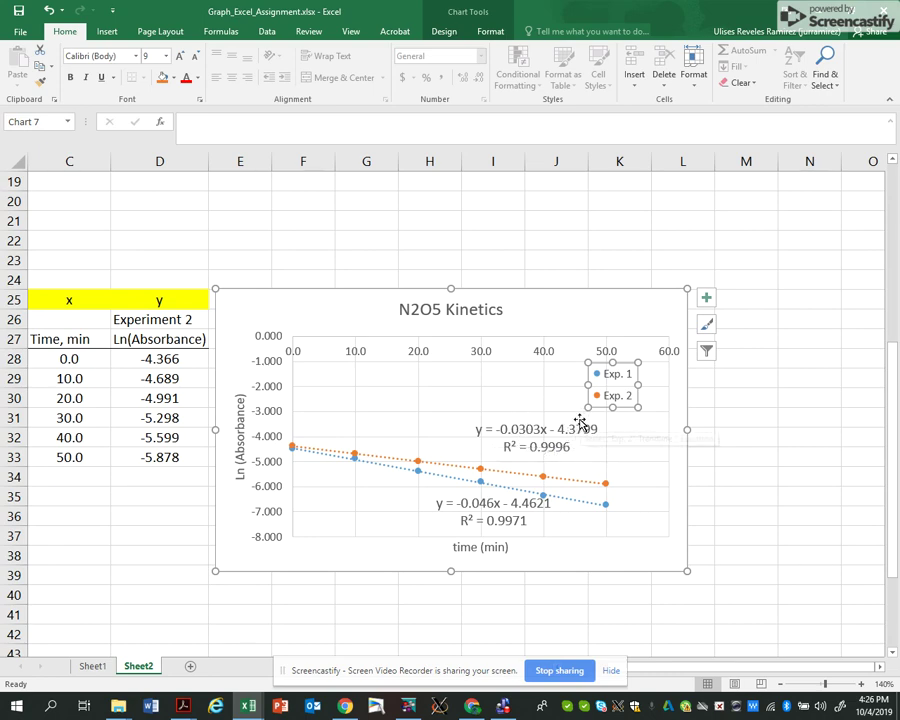
left_click(490, 510)
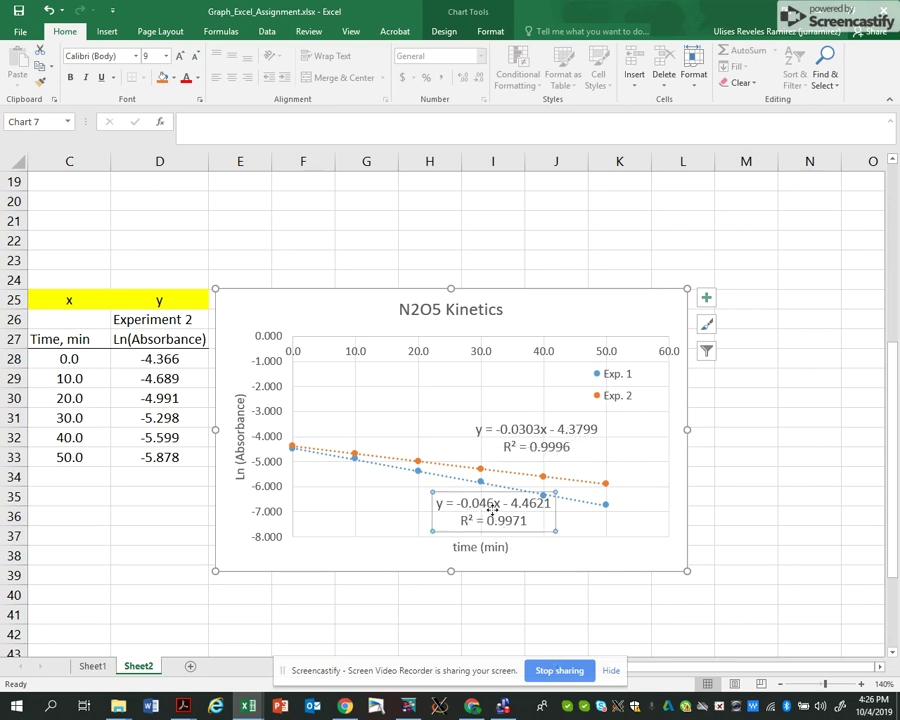
left_click_drag(491, 491, 475, 492)
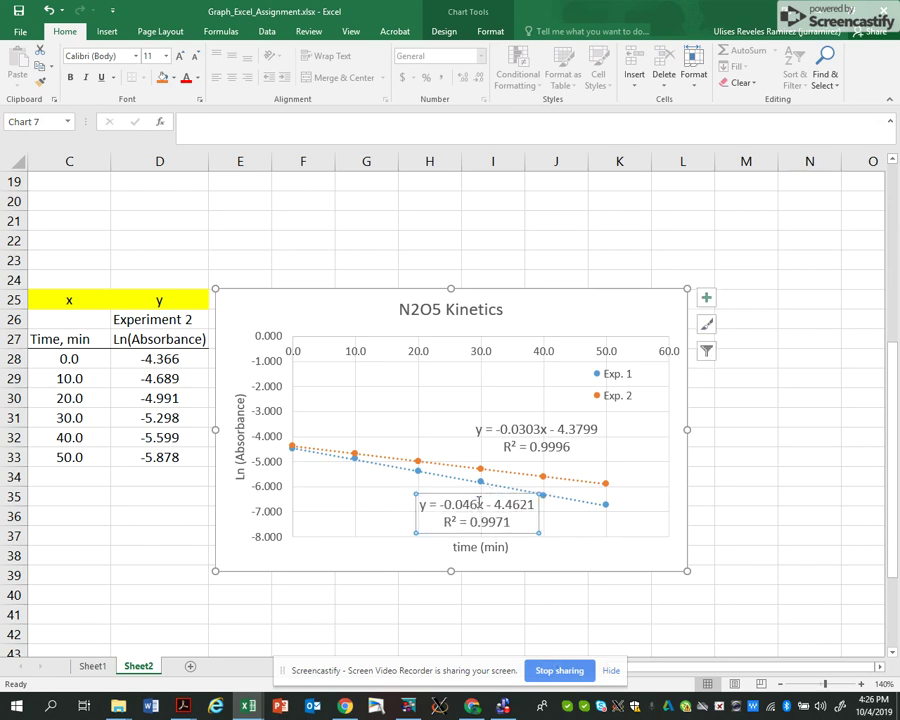